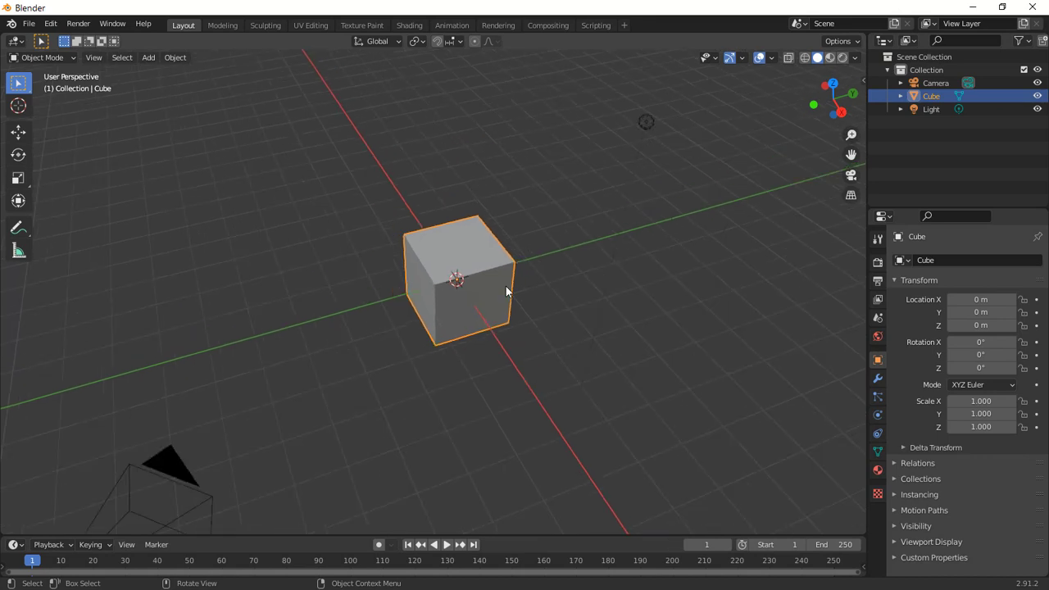
Enter Edit Mode with face selection and select the cube's top face.
{"action": "scroll", "coordinate": [505, 288], "scroll_direction": "up", "scroll_amount": 4}
{"action": "middle_click_drag", "start_coordinate": [511, 321], "coordinate": [512, 293]}
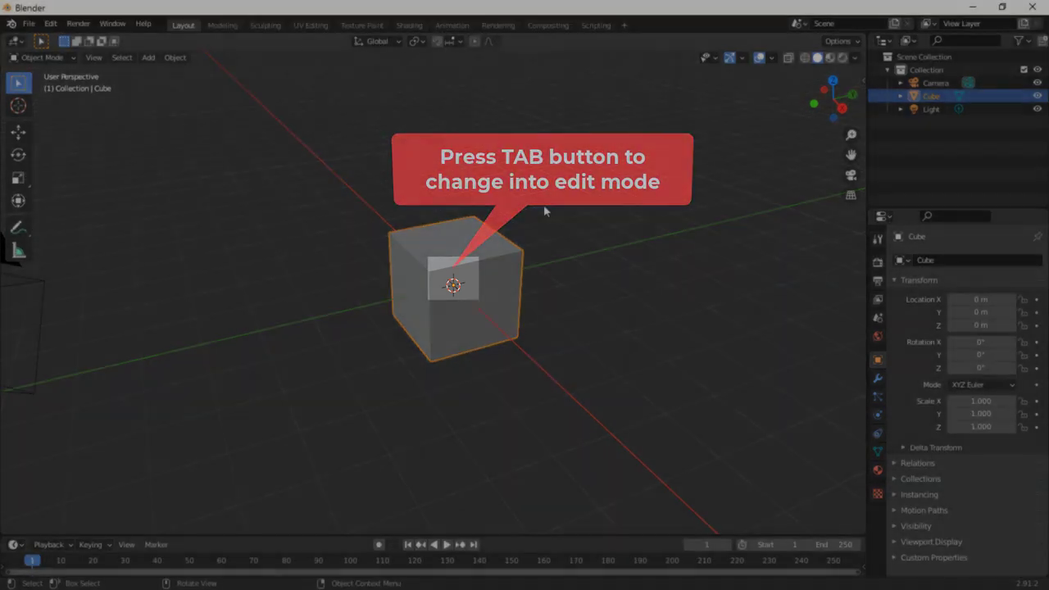
{"action": "key", "text": "Tab"}
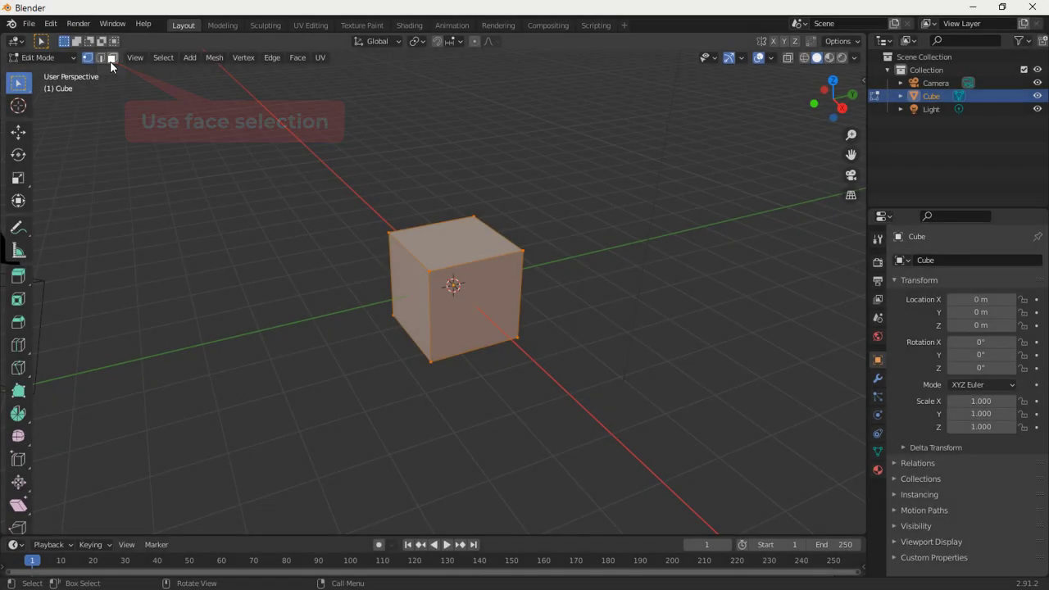
{"action": "left_click", "coordinate": [111, 58]}
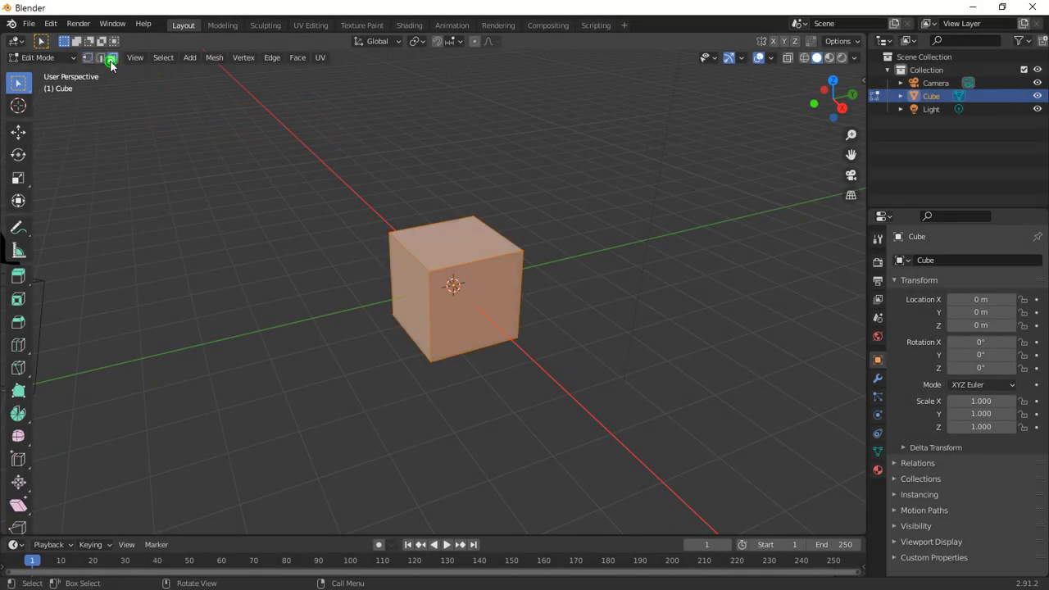
{"action": "left_click", "coordinate": [457, 243]}
Extrude the top face in place and scale it down to about 0.86 to form a rim.
{"action": "key", "text": "e"}
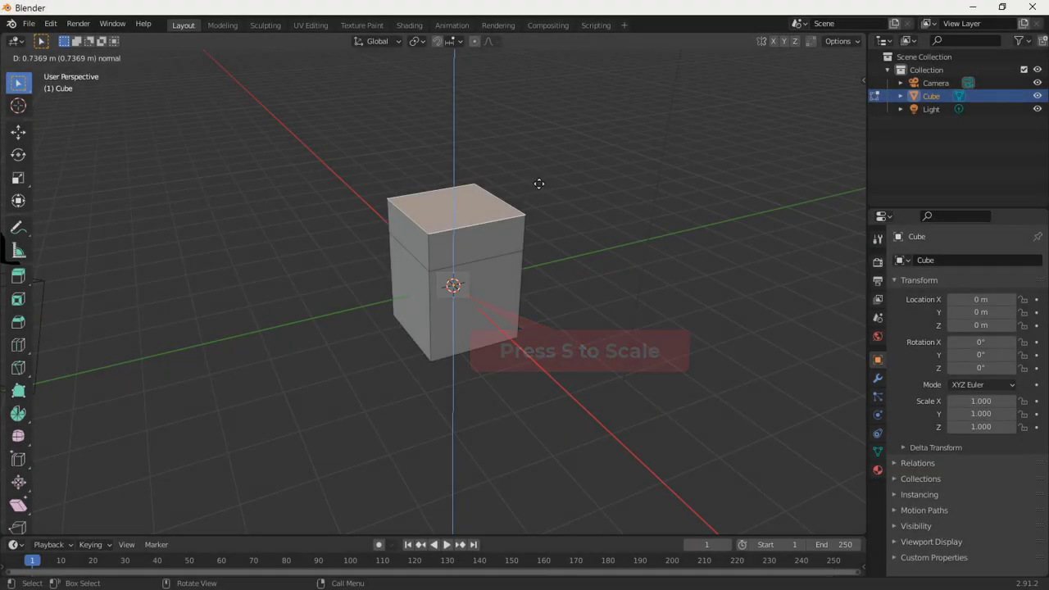
{"action": "left_click", "coordinate": [538, 183]}
{"action": "key", "text": "s"}
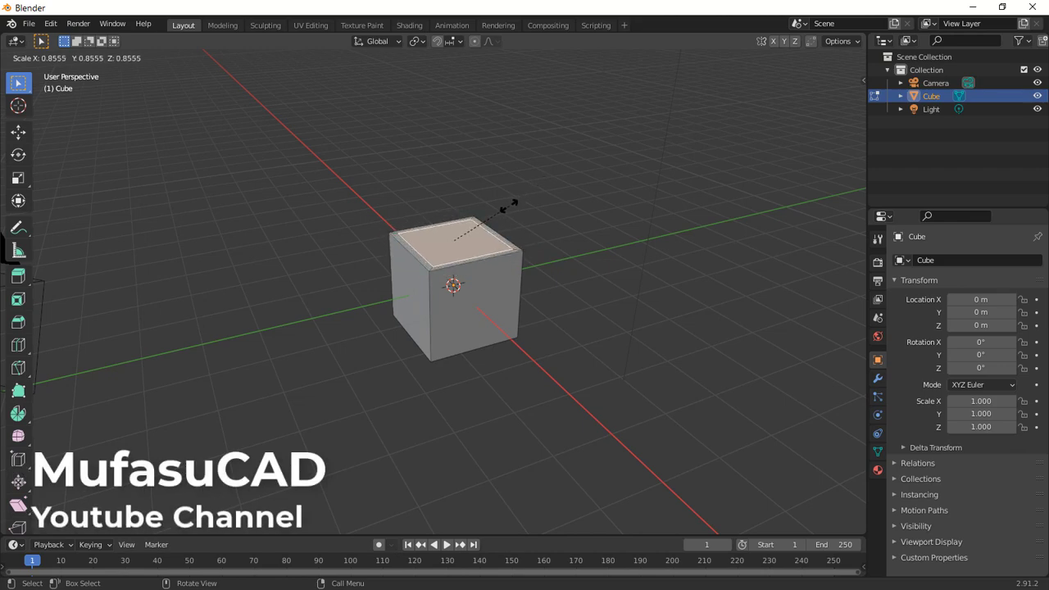
{"action": "left_click", "coordinate": [505, 208]}
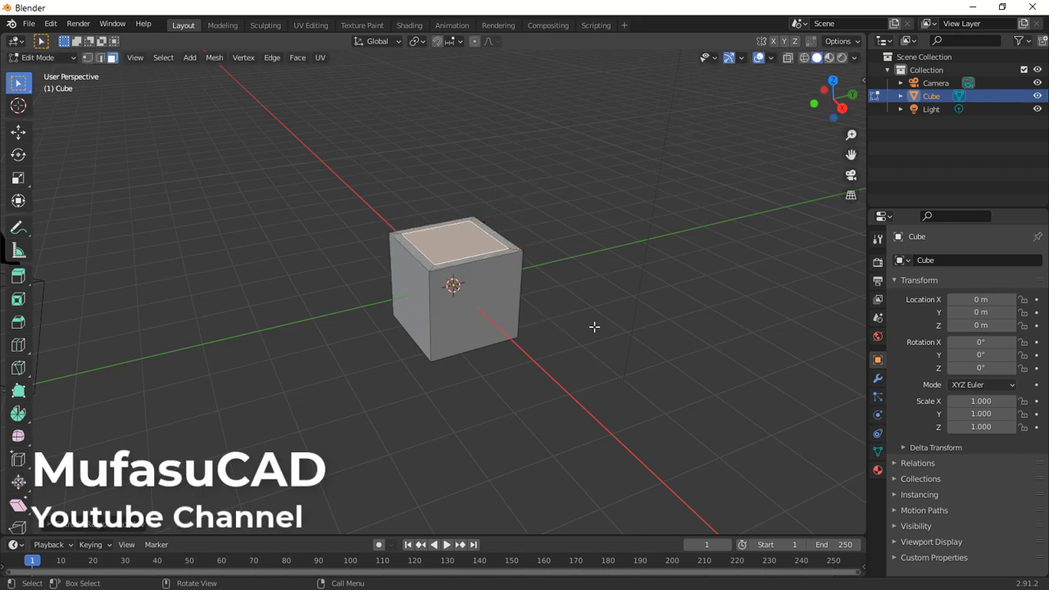
Switch the viewport shading to Wireframe.
{"action": "middle_click_drag", "start_coordinate": [594, 326], "coordinate": [484, 285]}
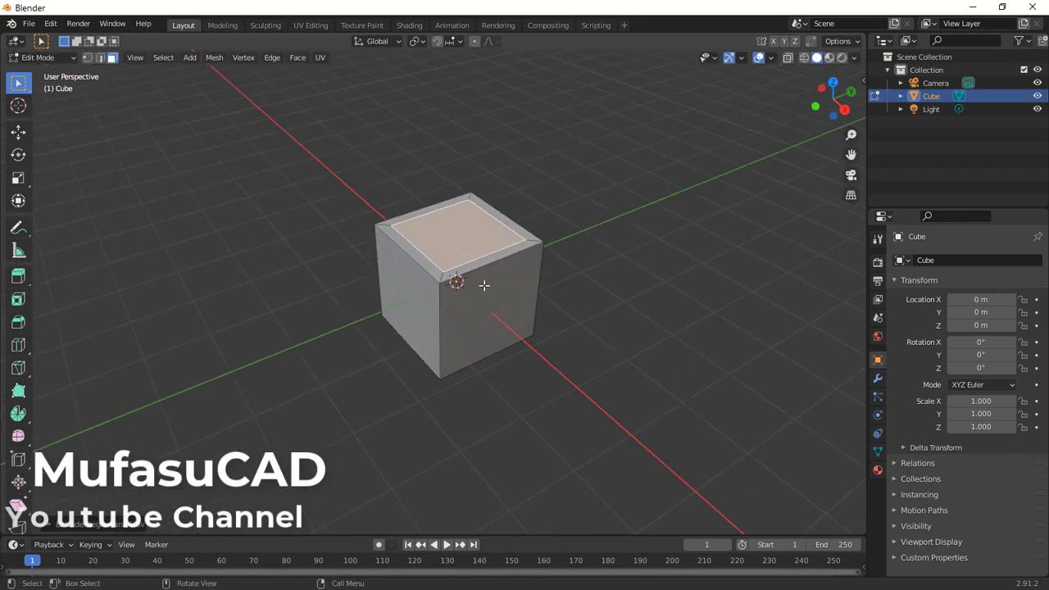
{"action": "scroll", "coordinate": [483, 285], "scroll_direction": "up", "scroll_amount": 2}
{"action": "middle_click_drag", "start_coordinate": [648, 274], "coordinate": [637, 261]}
{"action": "key", "text": "z"}
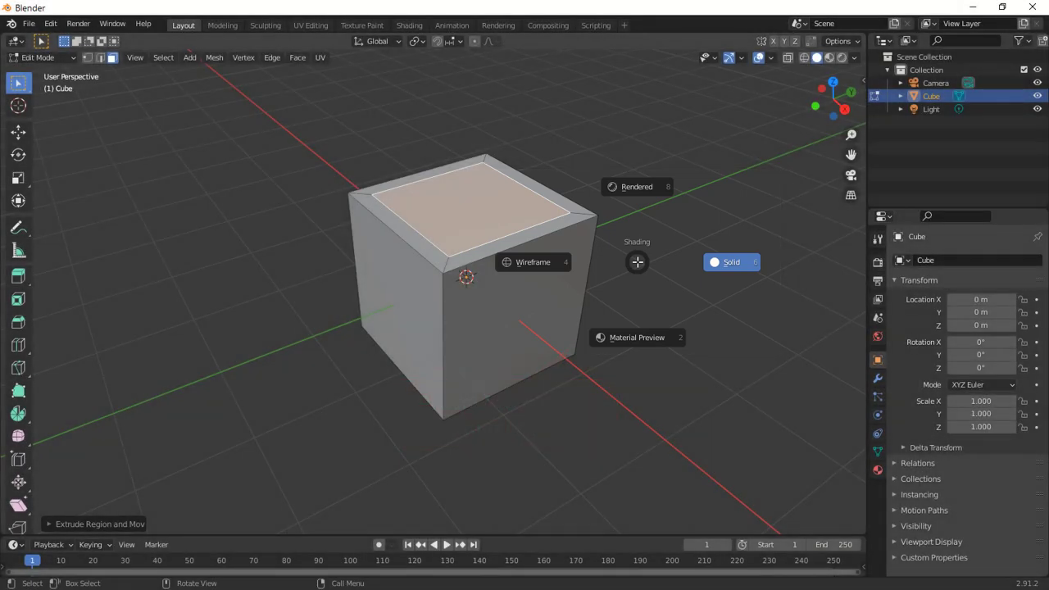
{"action": "left_click", "coordinate": [536, 263]}
Extrude the inner top face down about 1.83 m to hollow out the cube.
{"action": "middle_click_drag", "start_coordinate": [564, 344], "coordinate": [658, 298]}
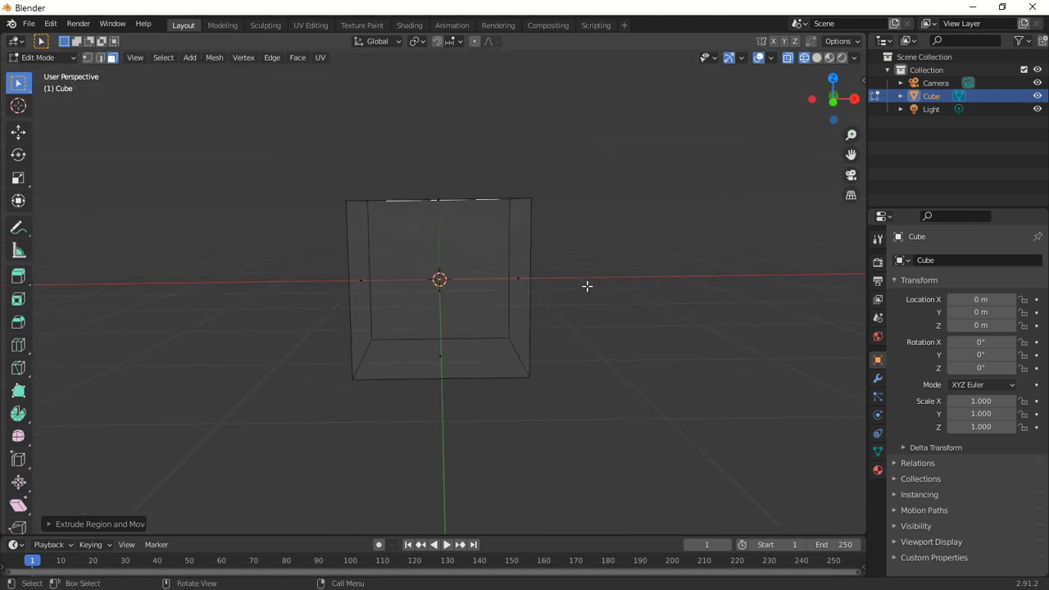
{"action": "key", "text": "e"}
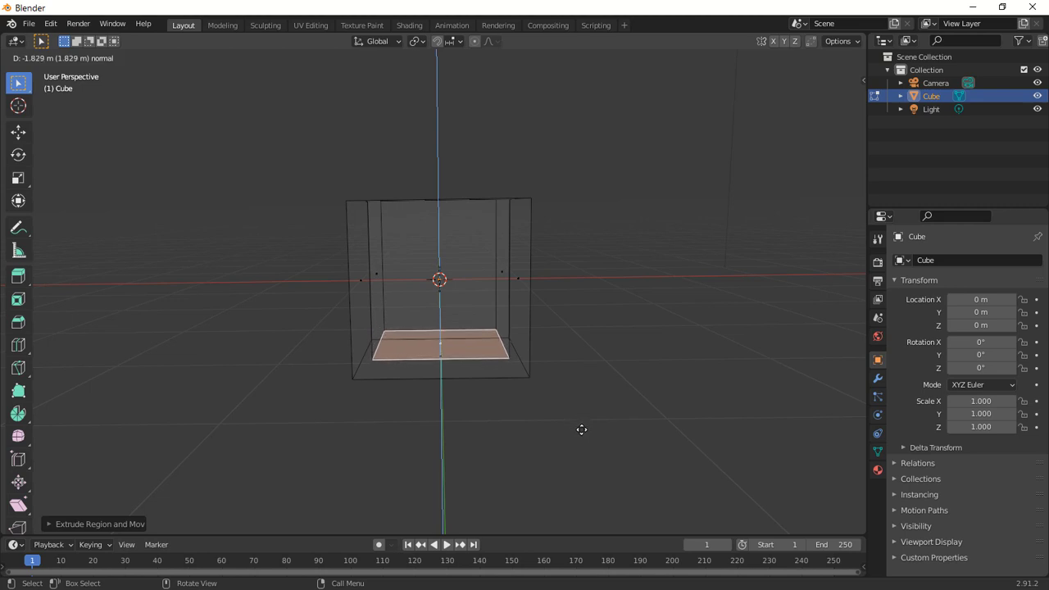
{"action": "left_click", "coordinate": [581, 431]}
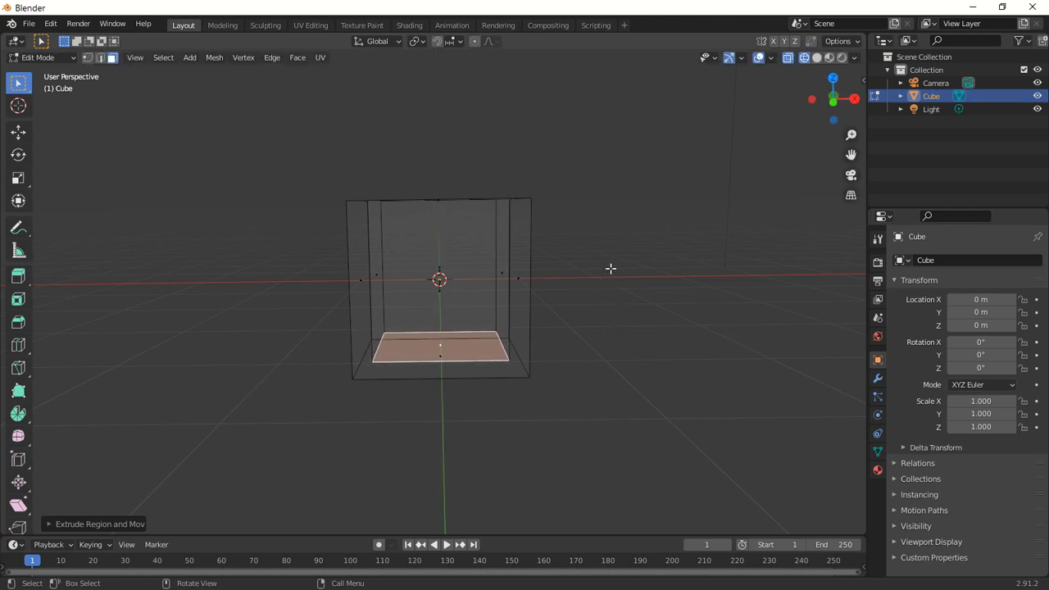
Switch the viewport shading back to Solid.
{"action": "mouse_move", "coordinate": [611, 268]}
{"action": "middle_mouse_down"}
{"action": "mouse_move", "coordinate": [578, 293]}
{"action": "mouse_move", "coordinate": [609, 270]}
{"action": "middle_mouse_up"}
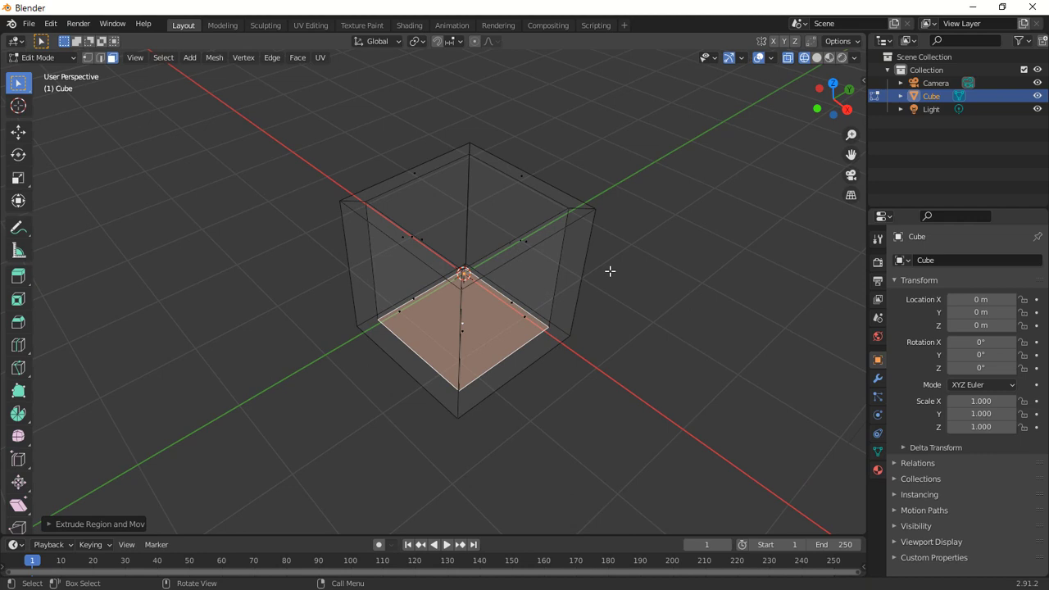
{"action": "key", "text": "z"}
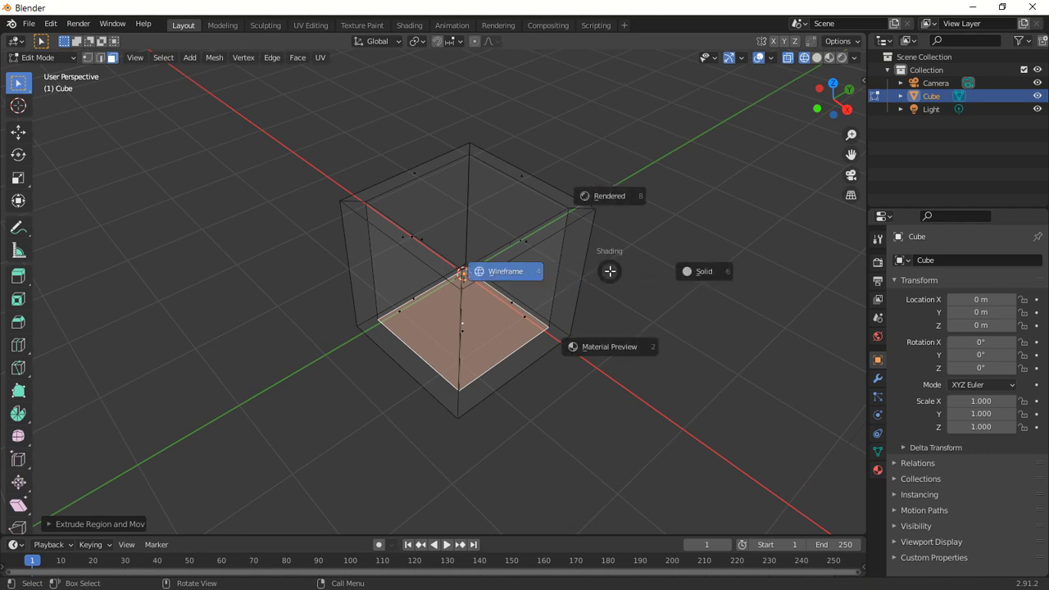
{"action": "left_click", "coordinate": [697, 276]}
{"action": "mouse_move", "coordinate": [646, 270]}
{"action": "middle_mouse_down"}
{"action": "mouse_move", "coordinate": [617, 234]}
{"action": "mouse_move", "coordinate": [639, 274]}
{"action": "middle_mouse_up"}
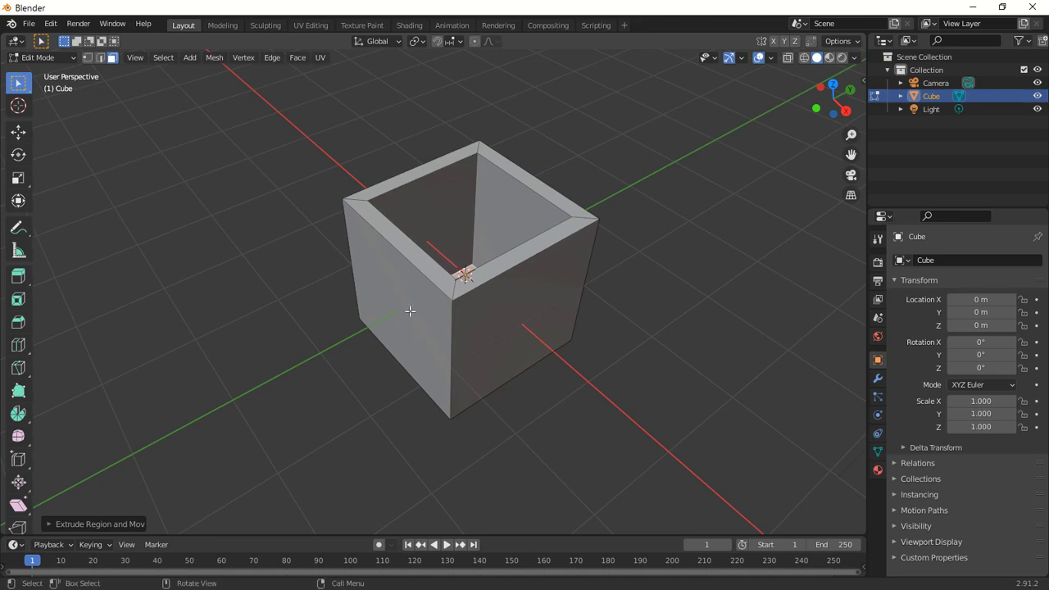
Add a loop cut around the outer walls and slide it up close to the rim.
{"action": "key", "text": "ctrl+r"}
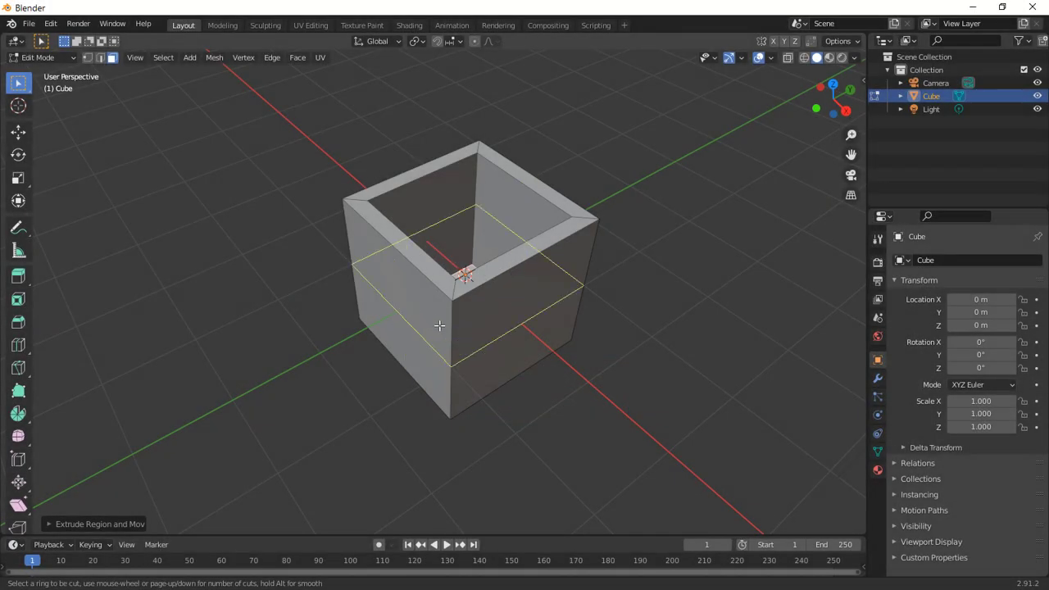
{"action": "left_click", "coordinate": [439, 325]}
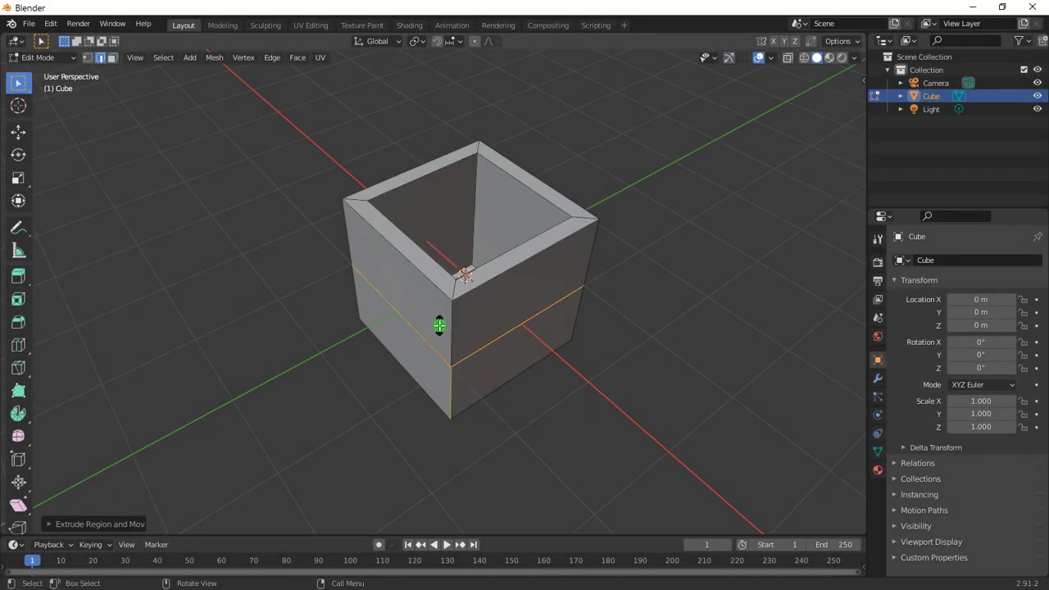
{"action": "left_click", "coordinate": [413, 272]}
Add a loop cut along the rim's top face and slide it toward the outer edge.
{"action": "scroll", "coordinate": [398, 223], "scroll_direction": "up", "scroll_amount": 4}
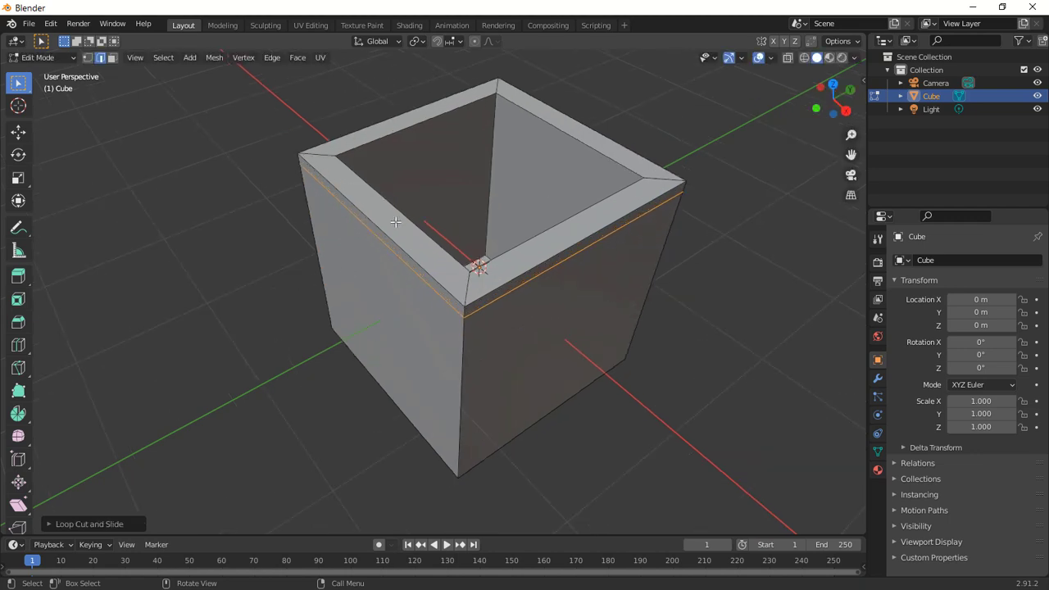
{"action": "scroll", "coordinate": [492, 197], "scroll_direction": "down", "scroll_amount": 2}
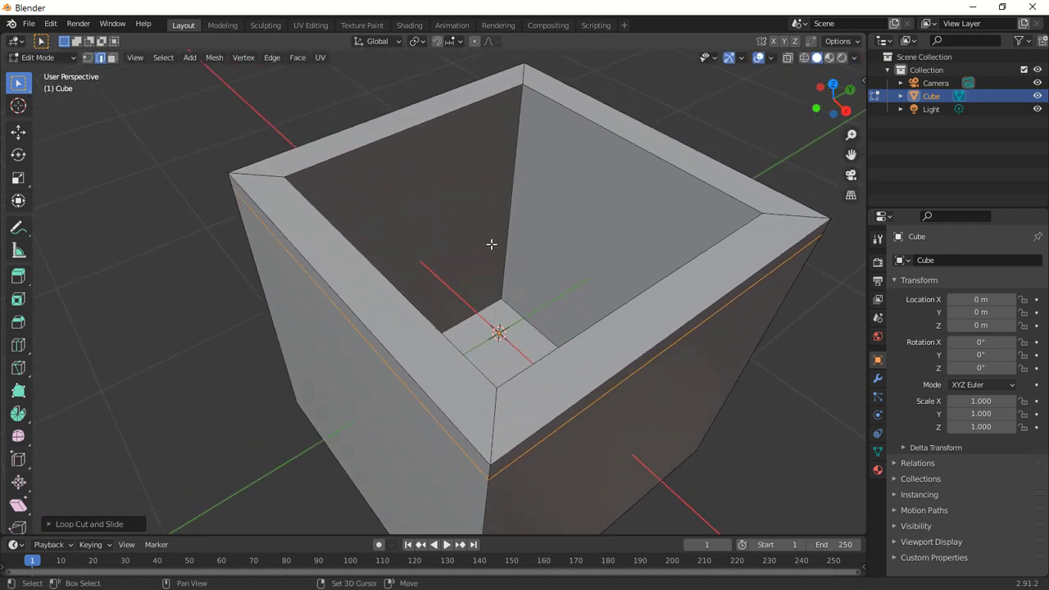
{"action": "key", "text": "ctrl+r"}
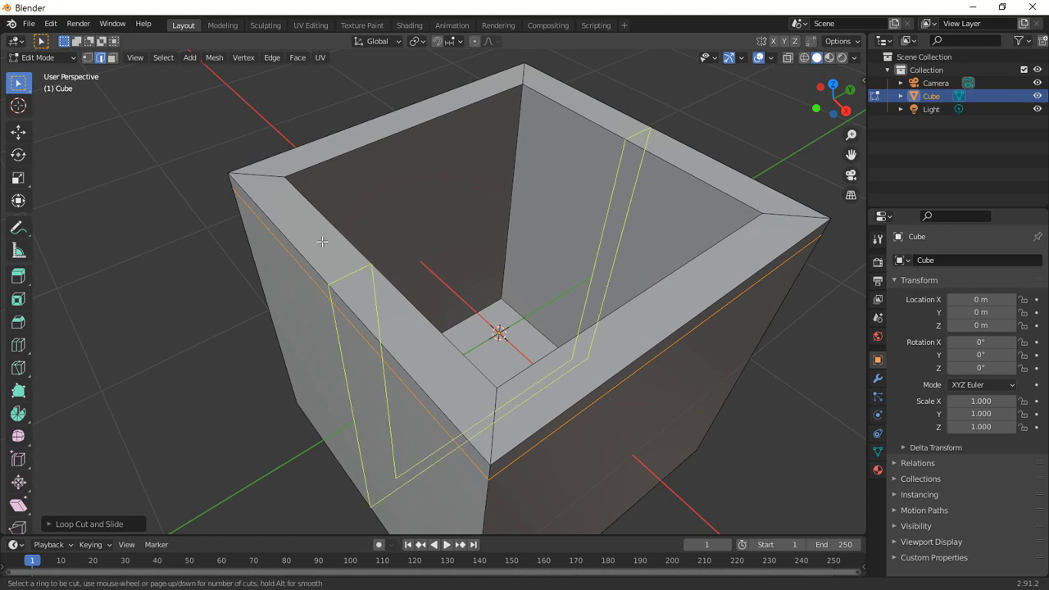
{"action": "left_click", "coordinate": [270, 181]}
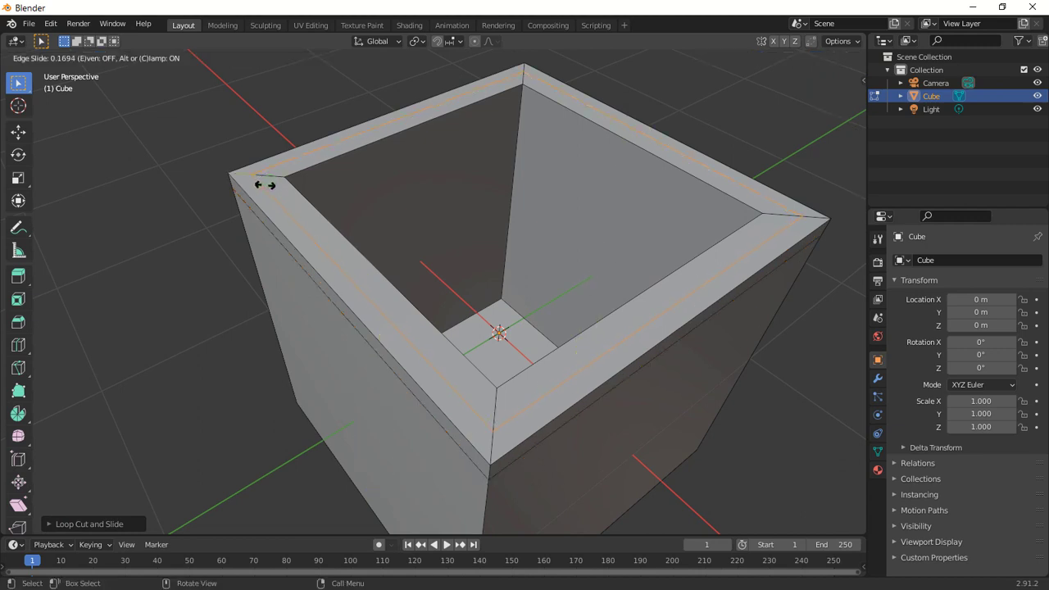
{"action": "left_click", "coordinate": [253, 191]}
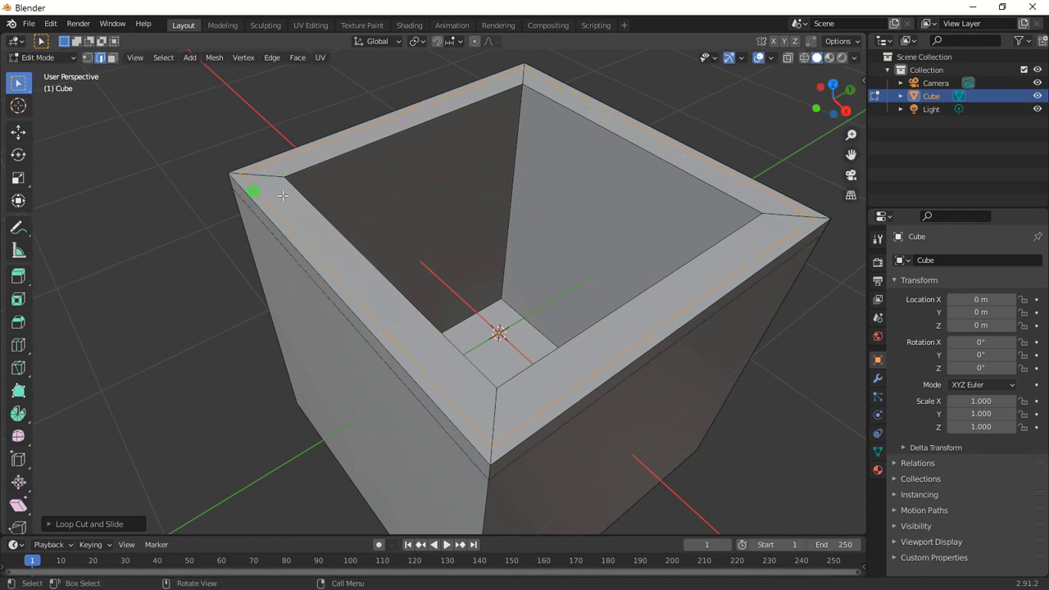
Add another loop cut along the rim's top face and slide it toward the inner edge.
{"action": "key", "text": "ctrl+r"}
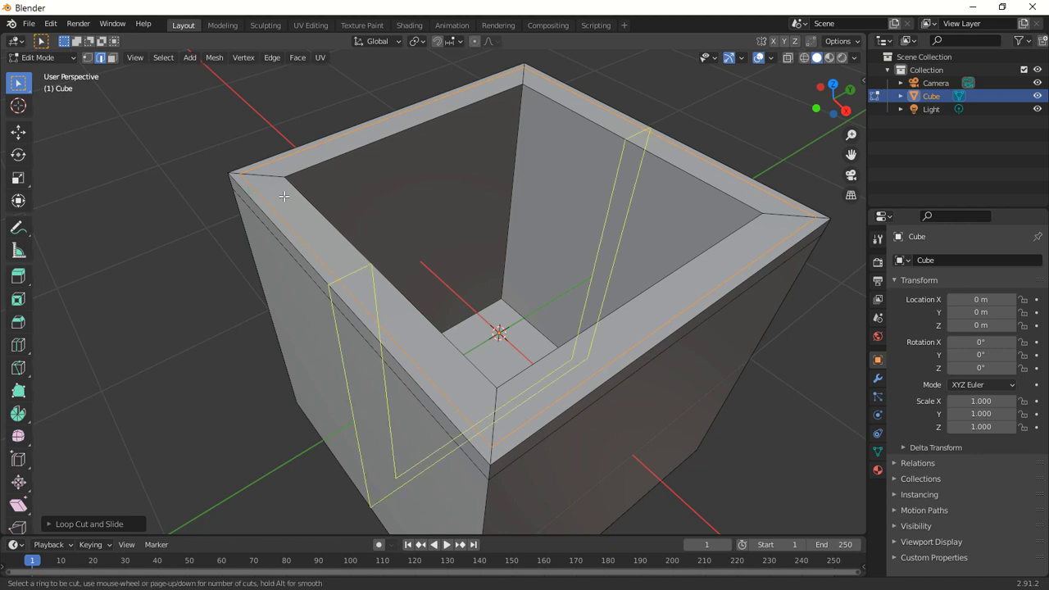
{"action": "left_click", "coordinate": [275, 178]}
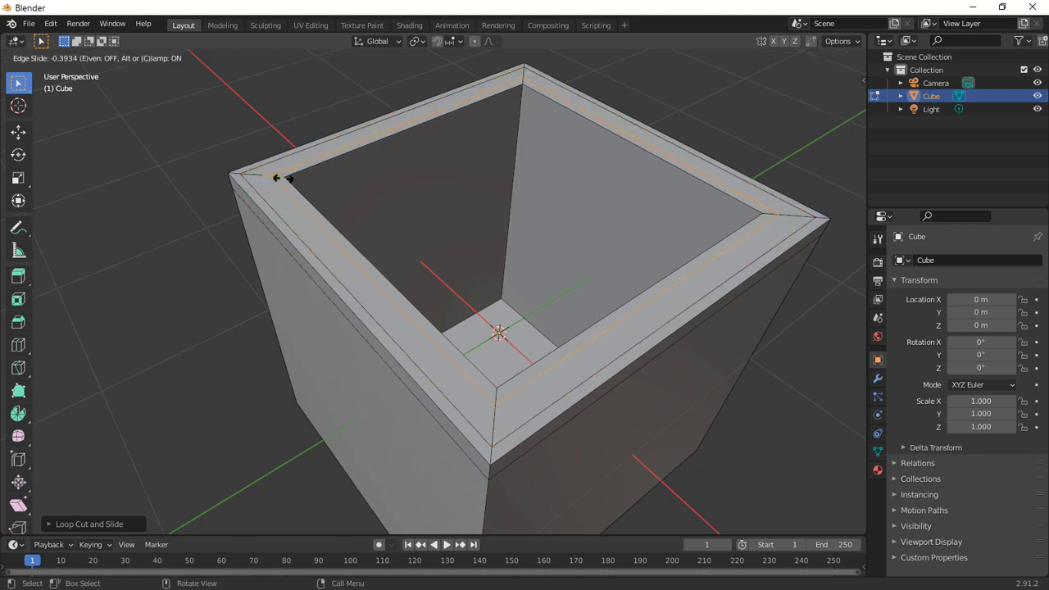
{"action": "left_click", "coordinate": [282, 178]}
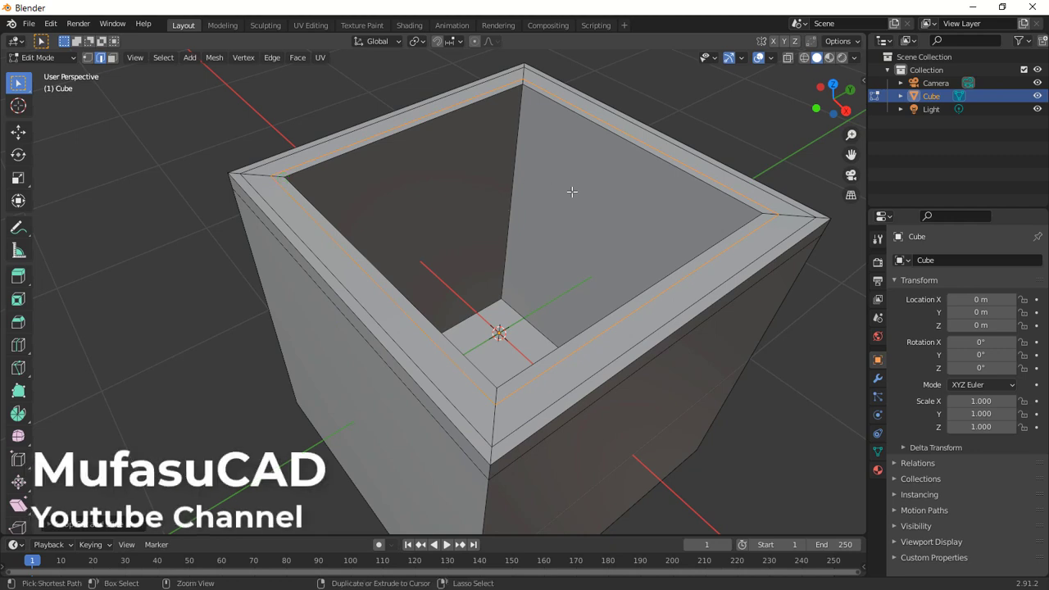
Add a loop cut around the inner walls and slide it up close to the rim.
{"action": "key", "text": "ctrl+r"}
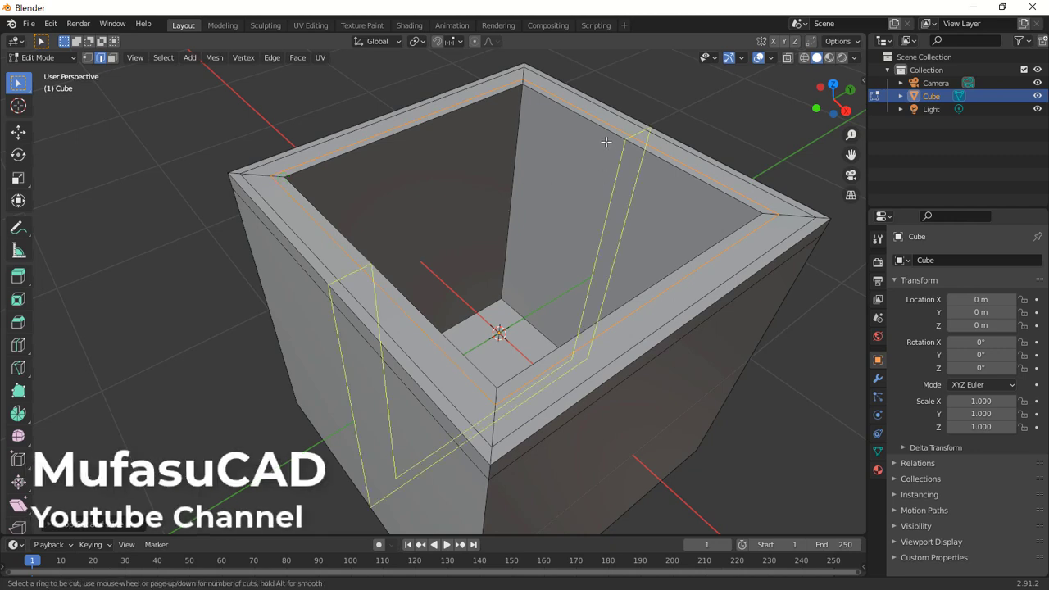
{"action": "left_click", "coordinate": [503, 182]}
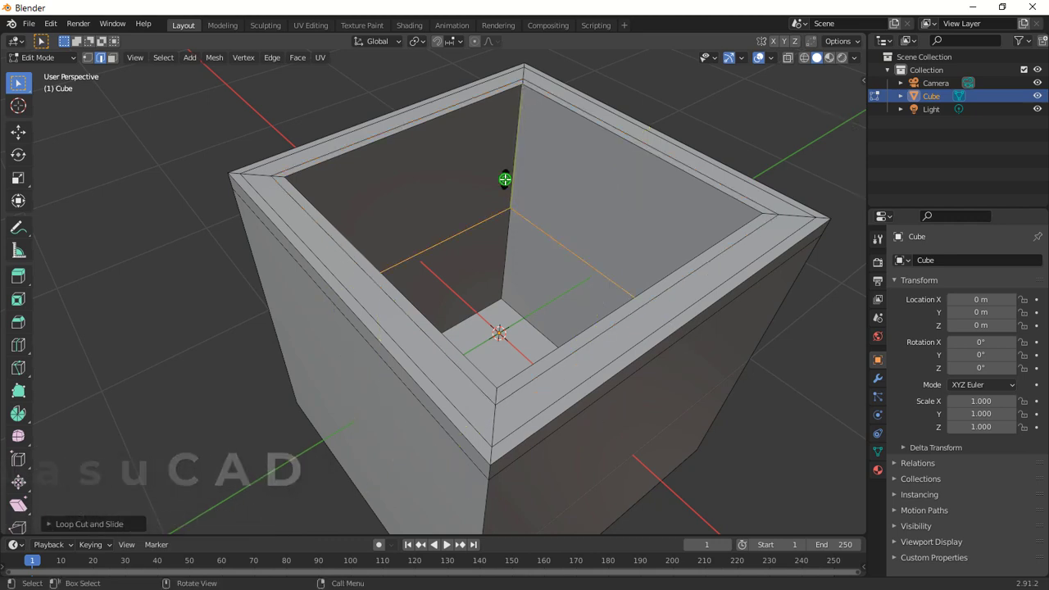
{"action": "left_click", "coordinate": [513, 75]}
{"action": "scroll", "coordinate": [641, 218], "scroll_direction": "down", "scroll_amount": 5}
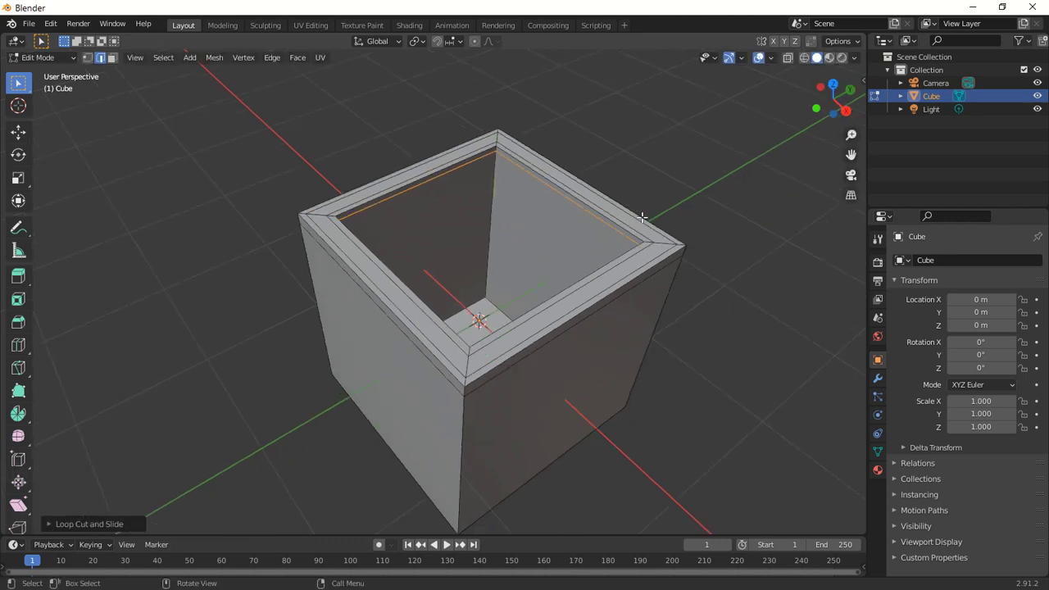
{"action": "middle_click_drag", "start_coordinate": [642, 217], "coordinate": [538, 263]}
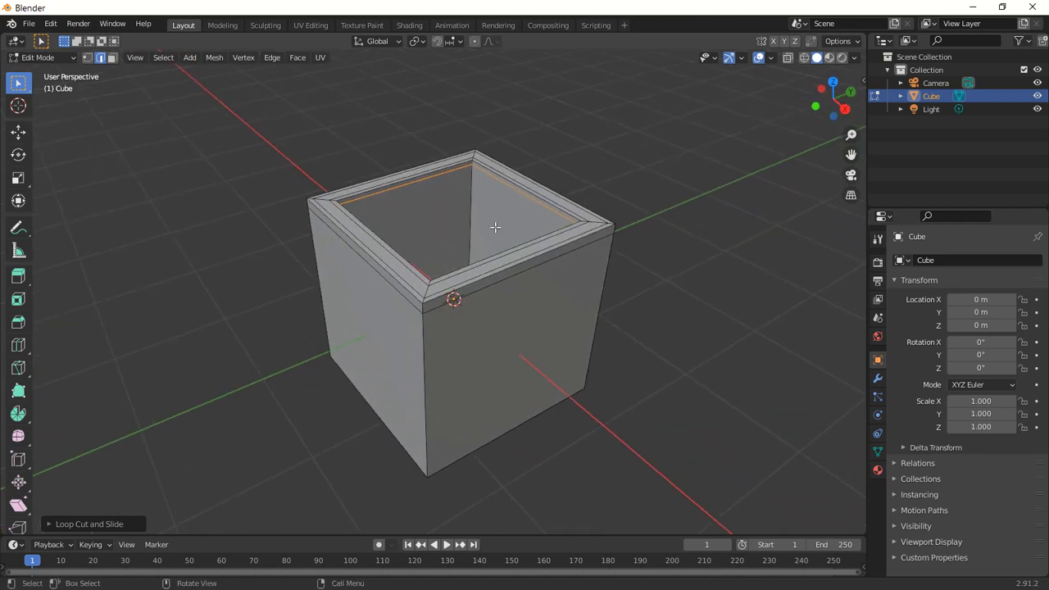
Leave Edit Mode and add a Subdivision Surface modifier to the cube.
{"action": "key", "text": "Tab"}
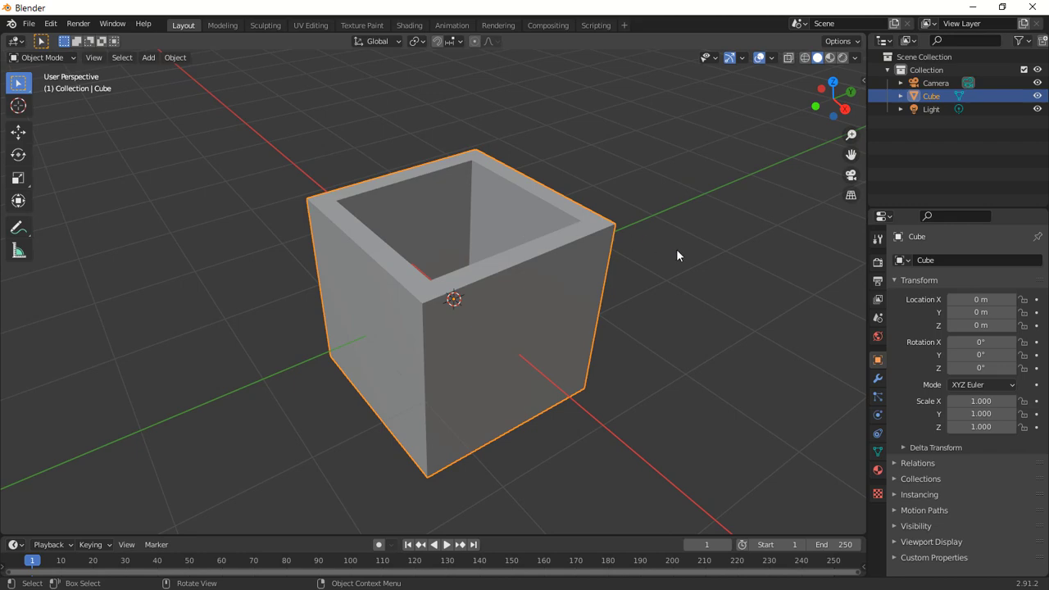
{"action": "left_click", "coordinate": [878, 377]}
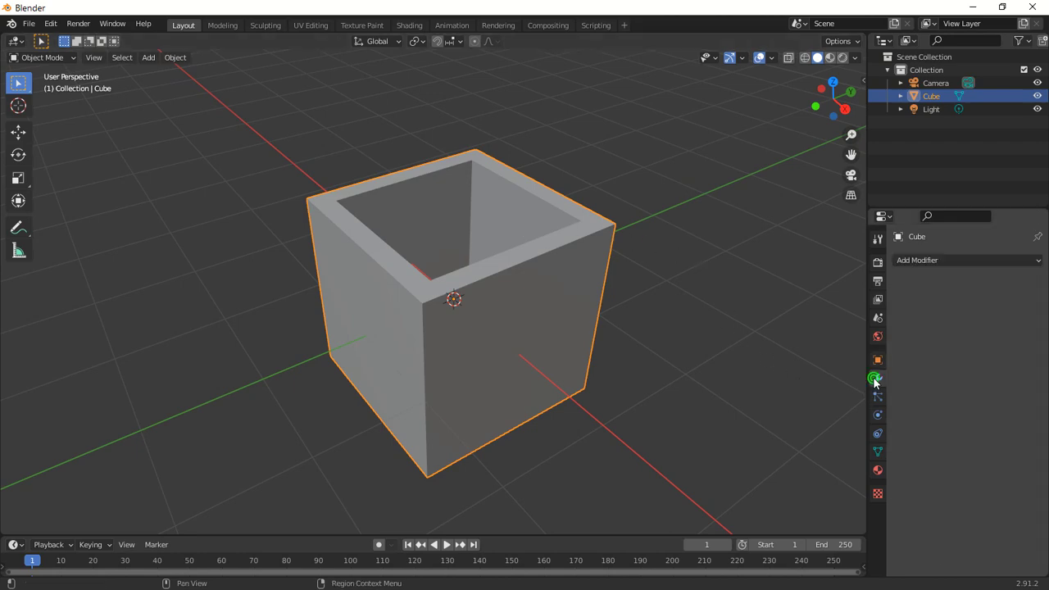
{"action": "left_click", "coordinate": [931, 260]}
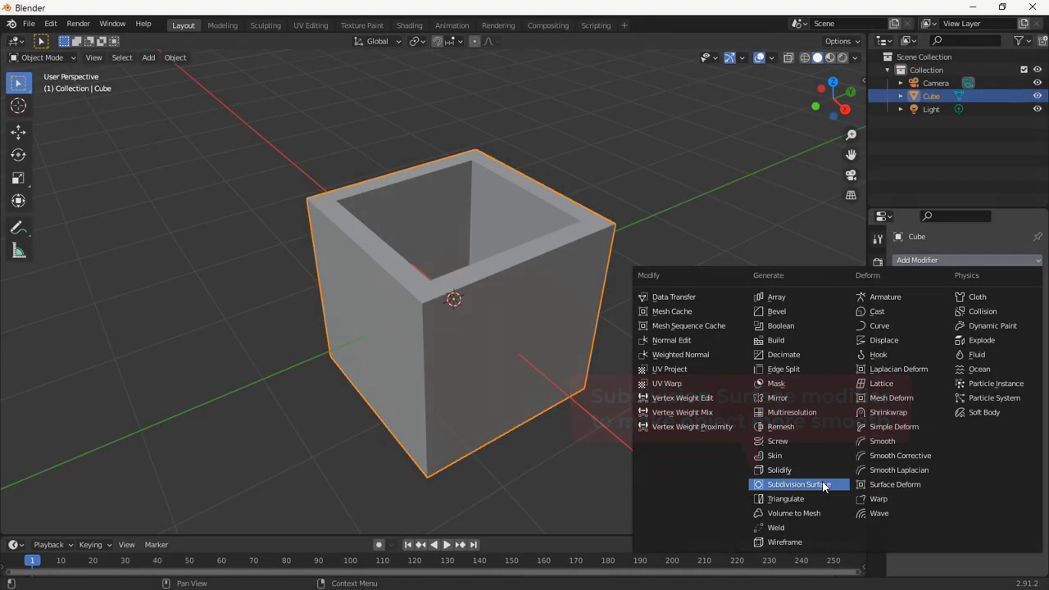
{"action": "left_click", "coordinate": [824, 484]}
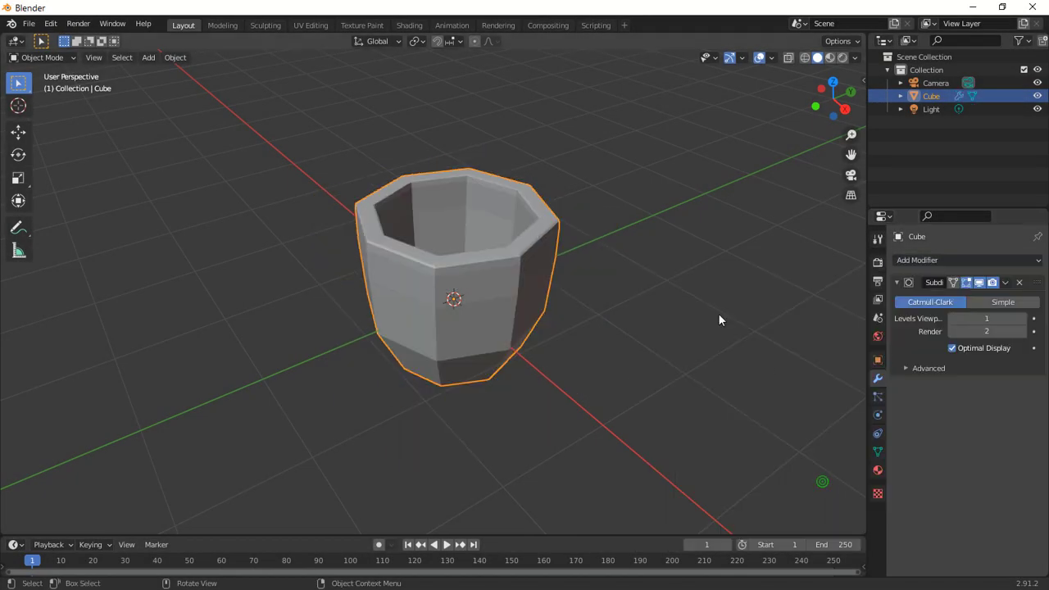
Set the Subdivision Surface viewport levels to 6.
{"action": "left_click", "coordinate": [1023, 318]}
{"action": "left_click", "coordinate": [1023, 318]}
{"action": "left_click", "coordinate": [1024, 318]}
{"action": "left_click", "coordinate": [1024, 318]}
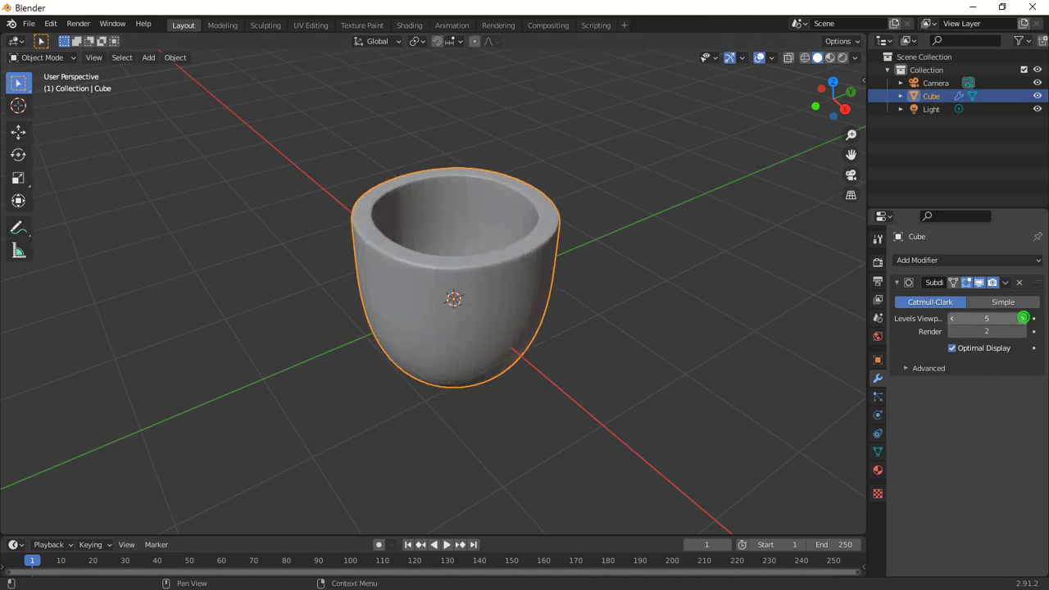
{"action": "left_click", "coordinate": [1023, 318]}
Scale the cup down along the Z axis to flatten it into a shallow bowl.
{"action": "middle_click_drag", "start_coordinate": [631, 233], "coordinate": [582, 237]}
{"action": "key", "text": "s"}
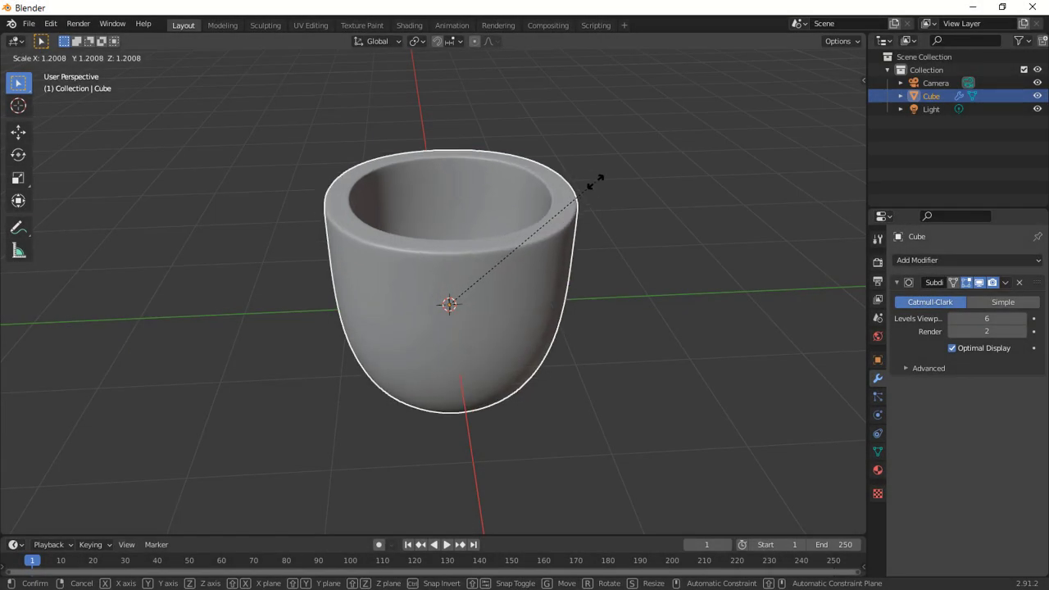
{"action": "key", "text": "z"}
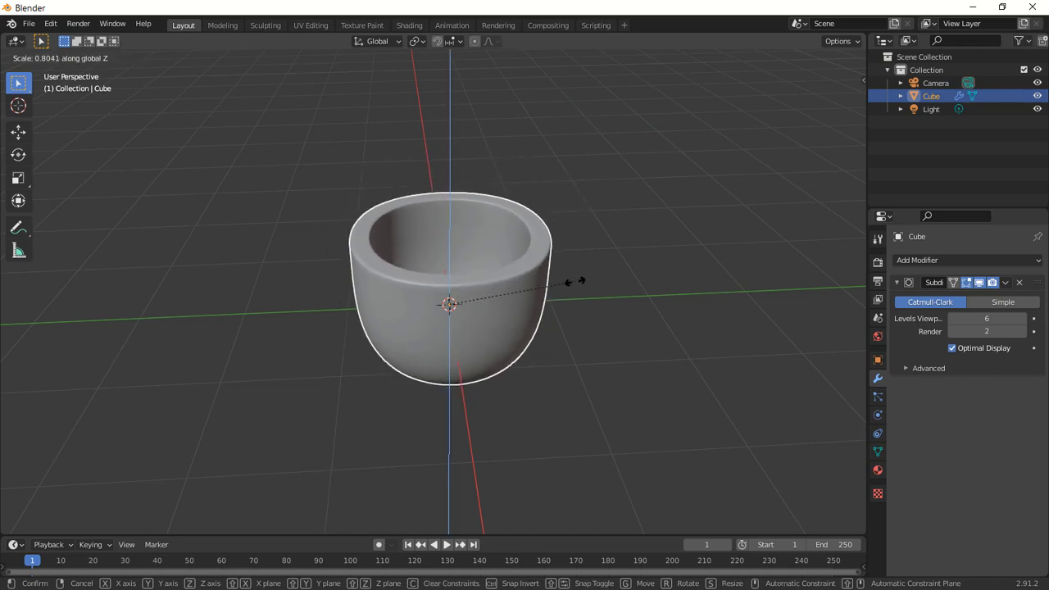
{"action": "left_click", "coordinate": [489, 333]}
Switch to the Shading workspace and set the viewport shading to Rendered.
{"action": "middle_click_drag", "start_coordinate": [628, 257], "coordinate": [539, 254]}
{"action": "scroll", "coordinate": [448, 307], "scroll_direction": "up", "scroll_amount": 2}
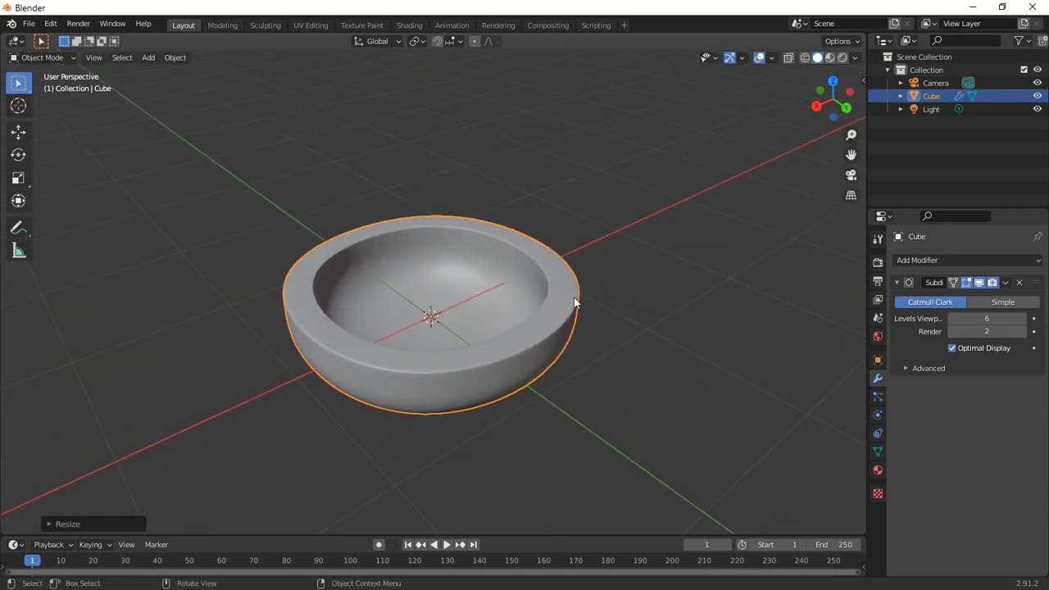
{"action": "middle_click_drag", "start_coordinate": [573, 296], "coordinate": [604, 253], "text": "shift"}
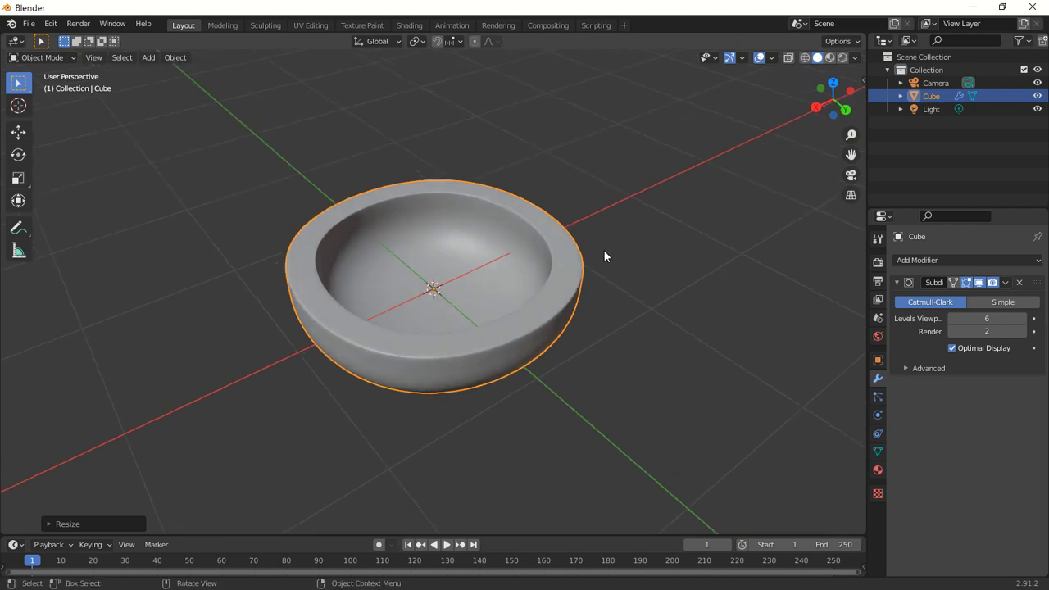
{"action": "left_click", "coordinate": [409, 25]}
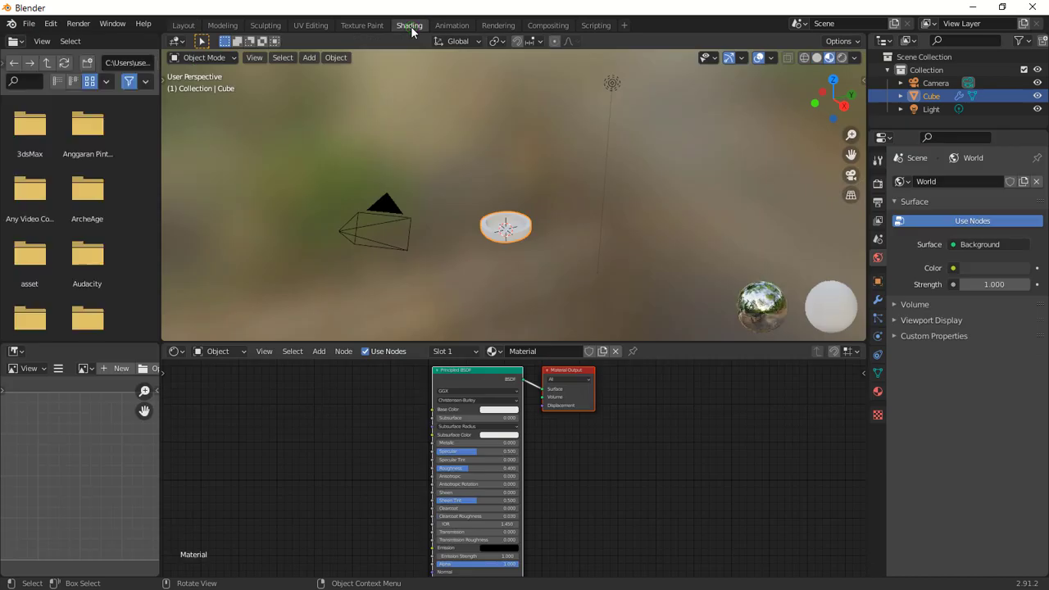
{"action": "scroll", "coordinate": [509, 255], "scroll_direction": "up", "scroll_amount": 4}
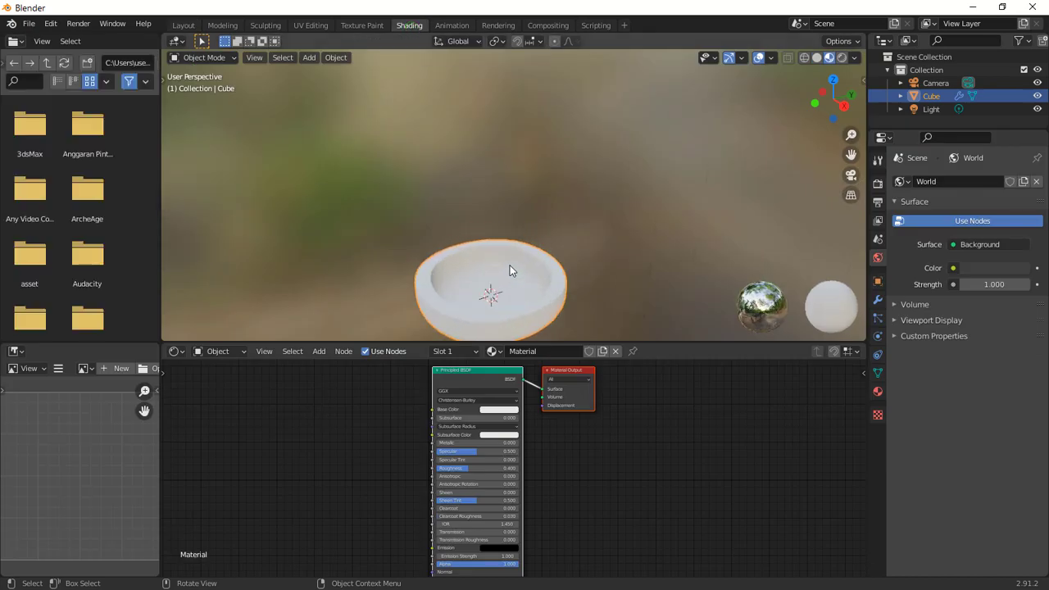
{"action": "middle_click_drag", "start_coordinate": [521, 296], "coordinate": [604, 227]}
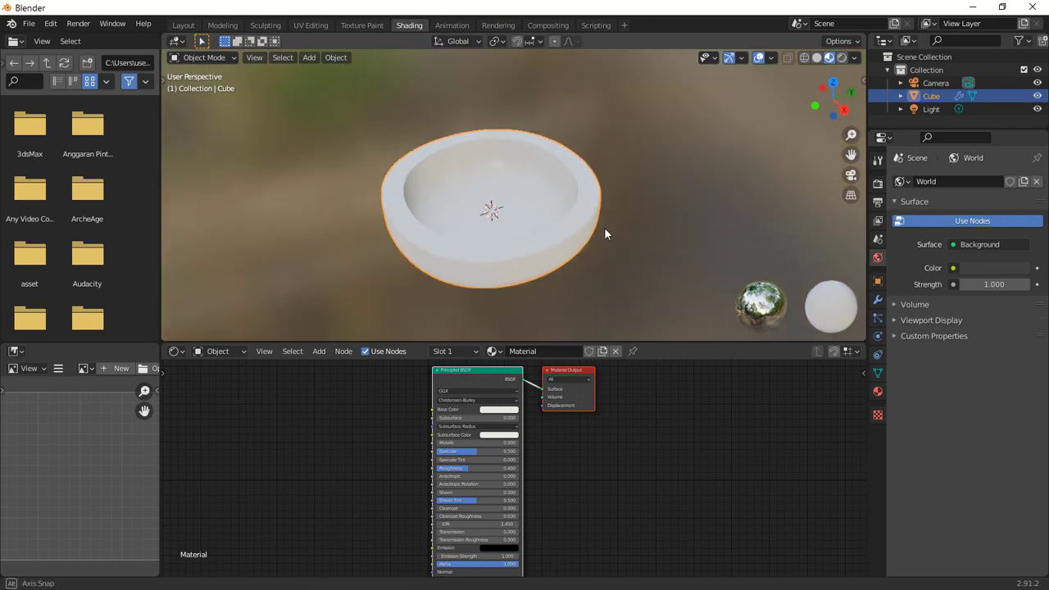
{"action": "key", "text": "z"}
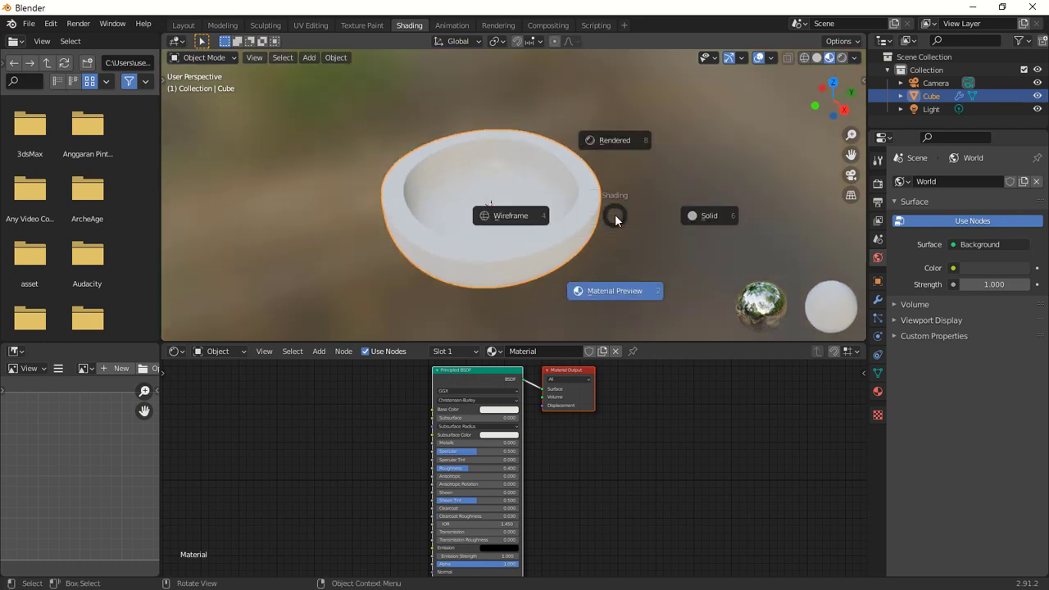
{"action": "left_click", "coordinate": [617, 140]}
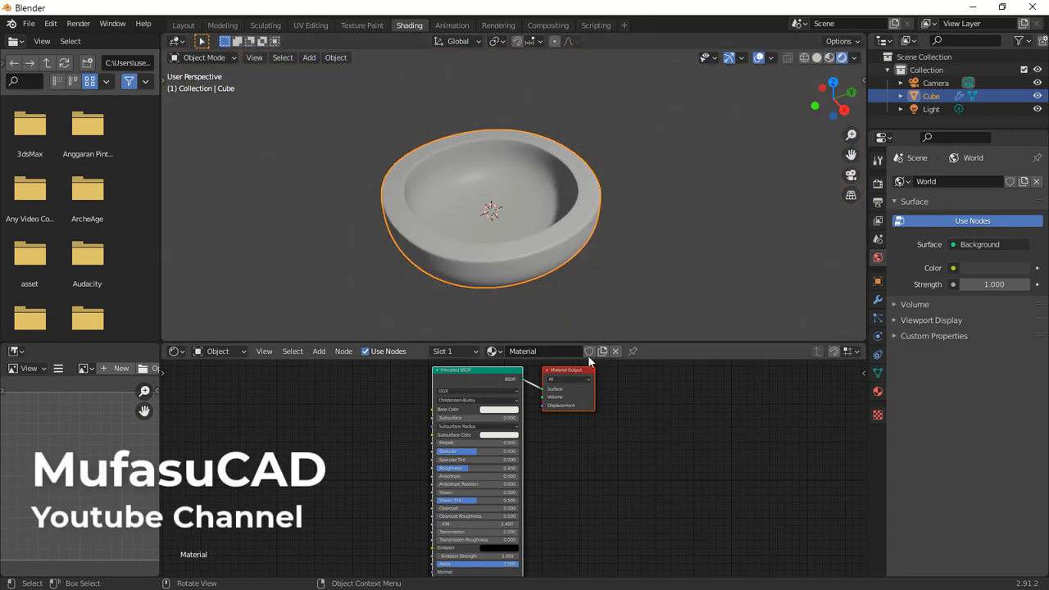
Rename the object's material to pLATE.
{"action": "double_click", "coordinate": [544, 352]}
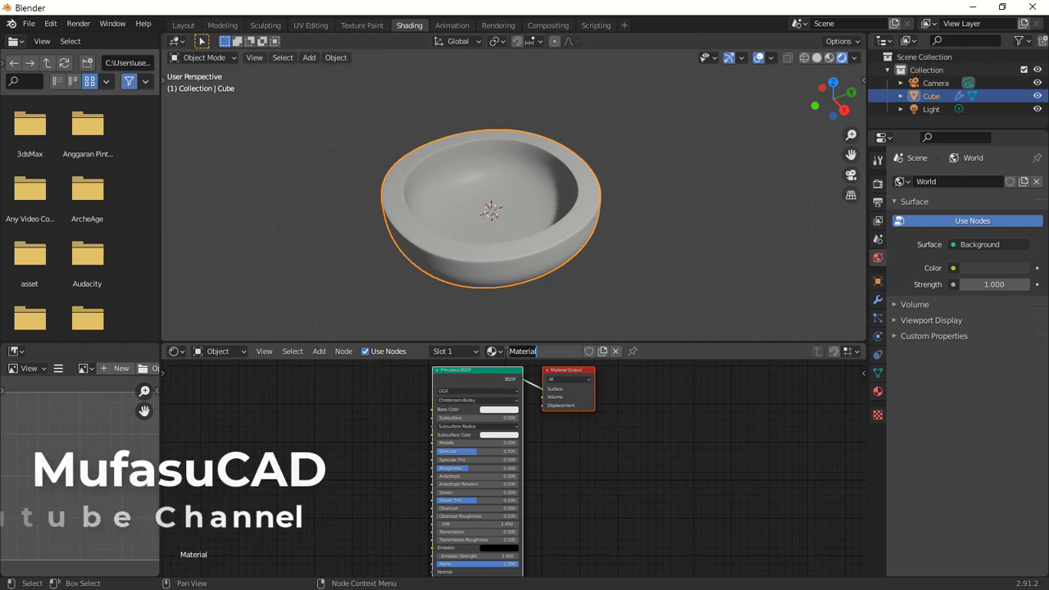
{"action": "type", "text": "pLATE"}
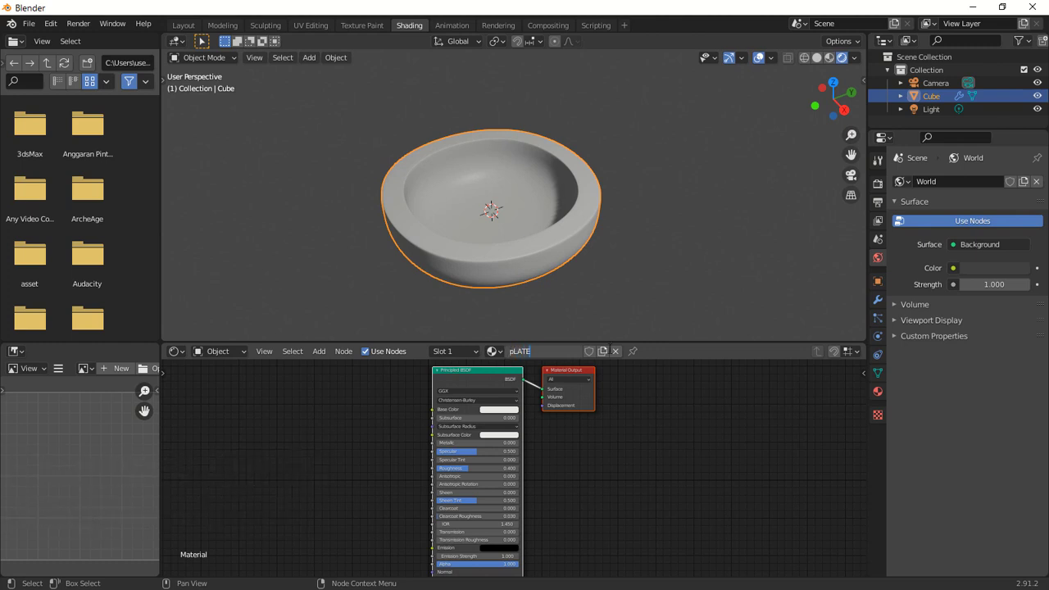
{"action": "left_click", "coordinate": [691, 417]}
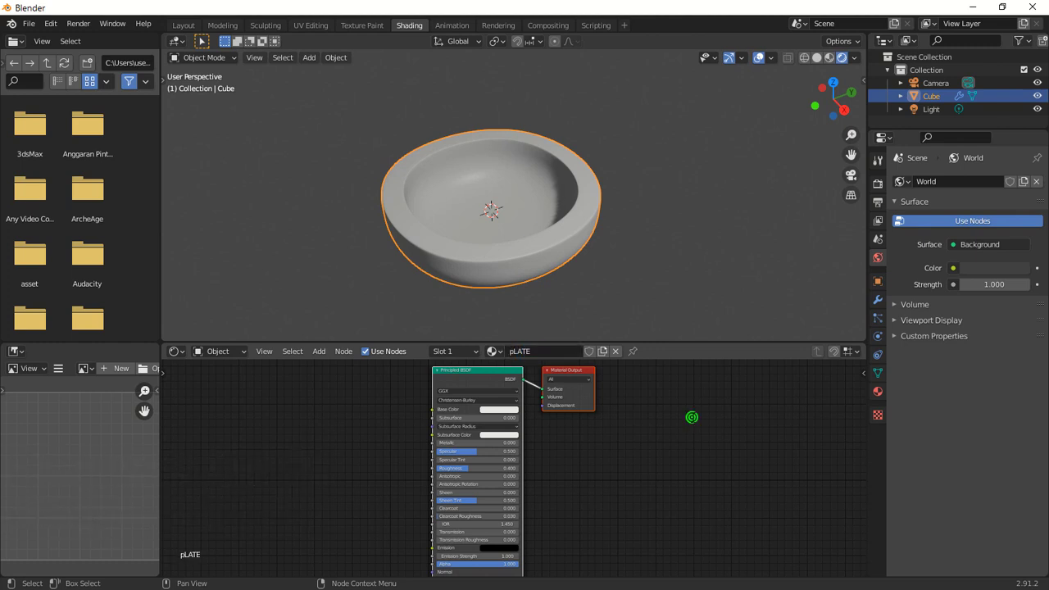
Add an Image Texture node and connect its Color output to the Principled BSDF Base Color.
{"action": "left_click", "coordinate": [319, 351]}
{"action": "mouse_move", "coordinate": [340, 424]}
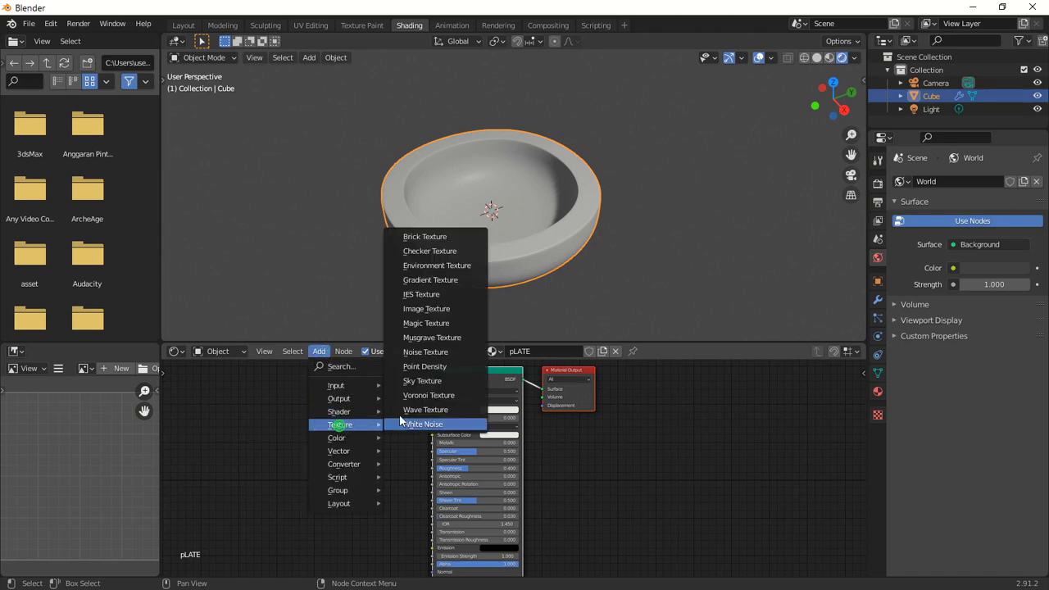
{"action": "left_click", "coordinate": [428, 310]}
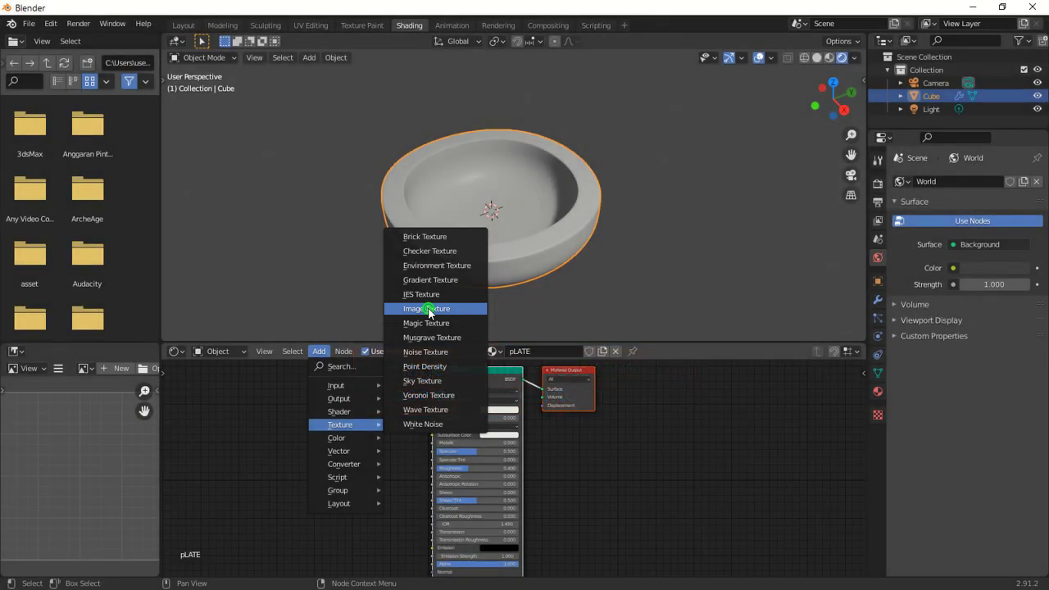
{"action": "left_click", "coordinate": [311, 374]}
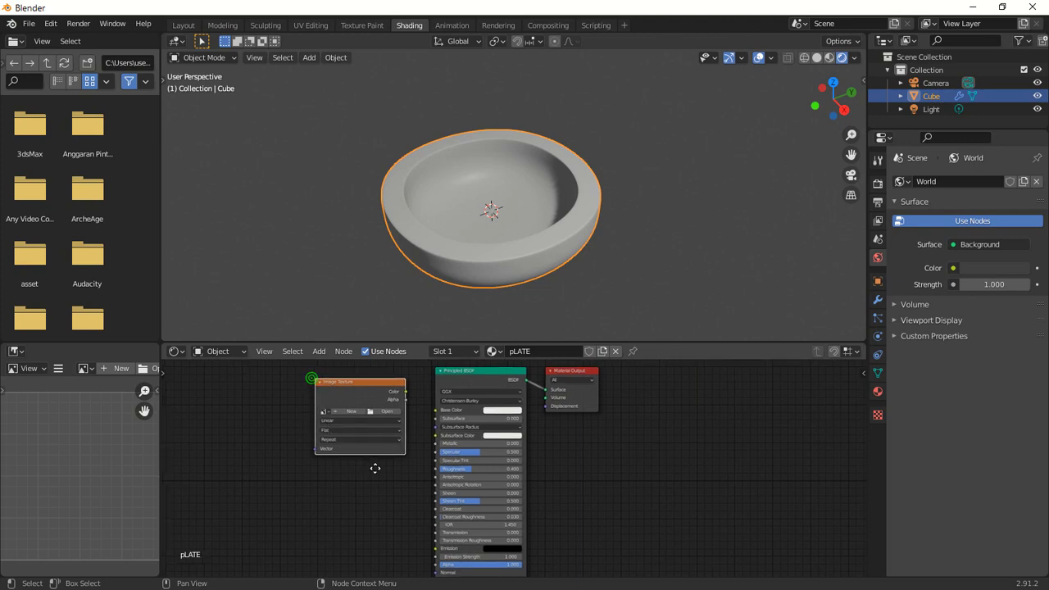
{"action": "middle_click_drag", "start_coordinate": [375, 468], "coordinate": [481, 477]}
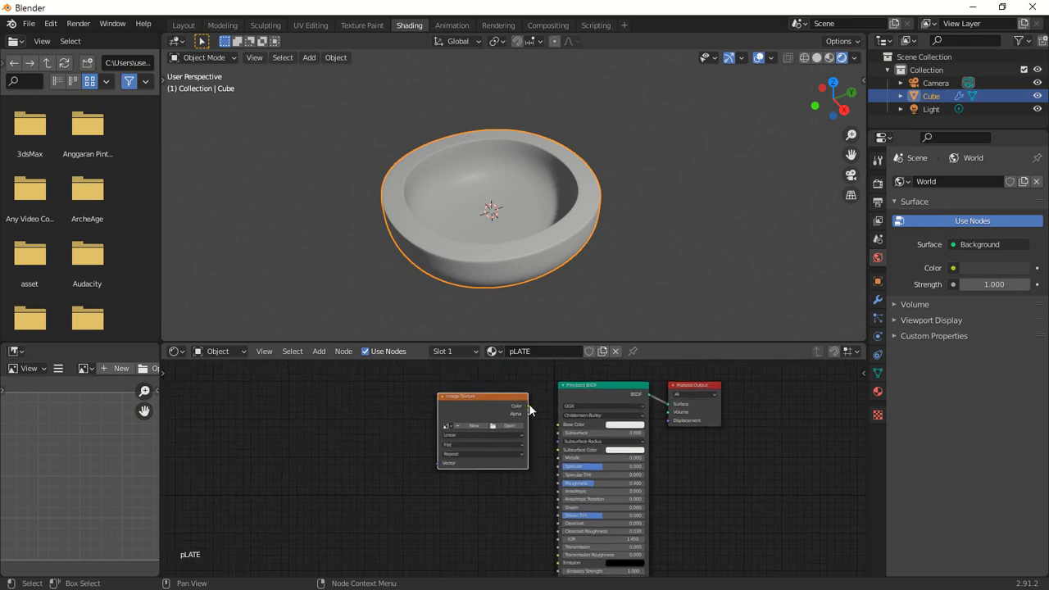
{"action": "left_click_drag", "start_coordinate": [527, 405], "coordinate": [559, 425]}
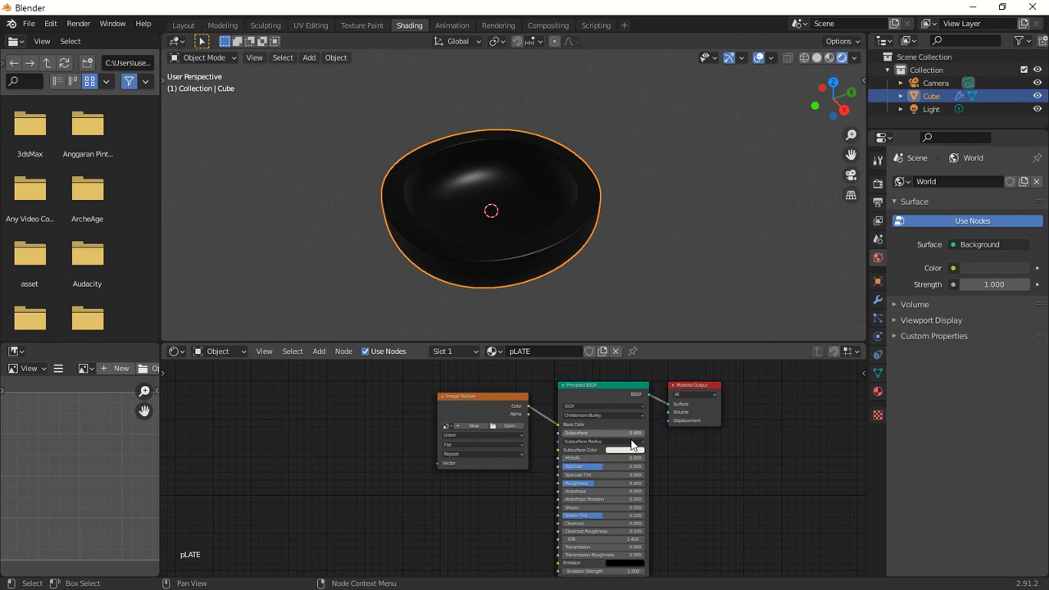
Open the wood-circle texture image from Documents in the Image Texture node and set its projection to Box.
{"action": "left_click", "coordinate": [508, 426]}
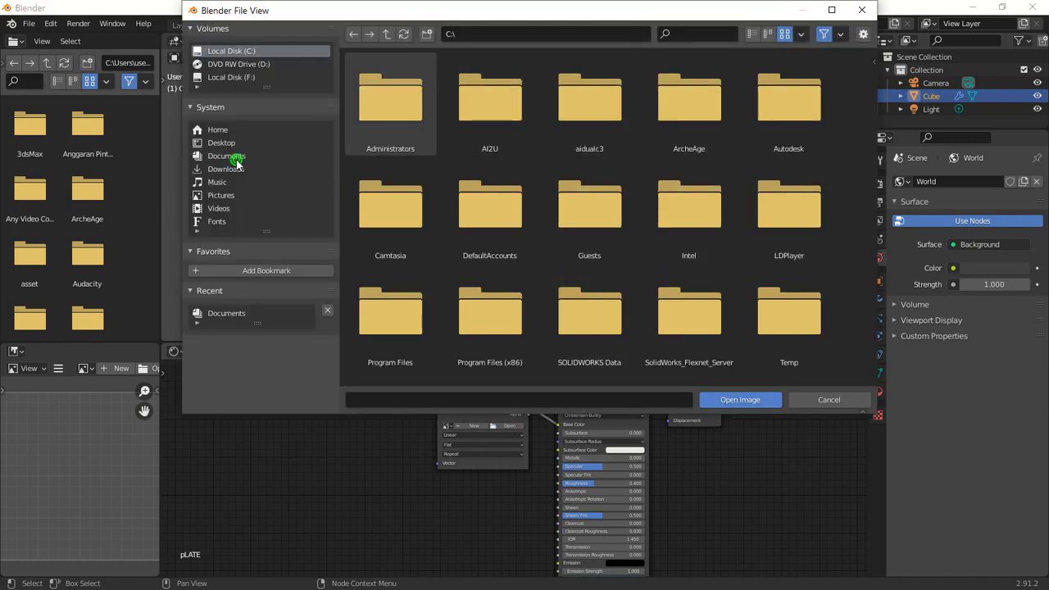
{"action": "left_click", "coordinate": [233, 157]}
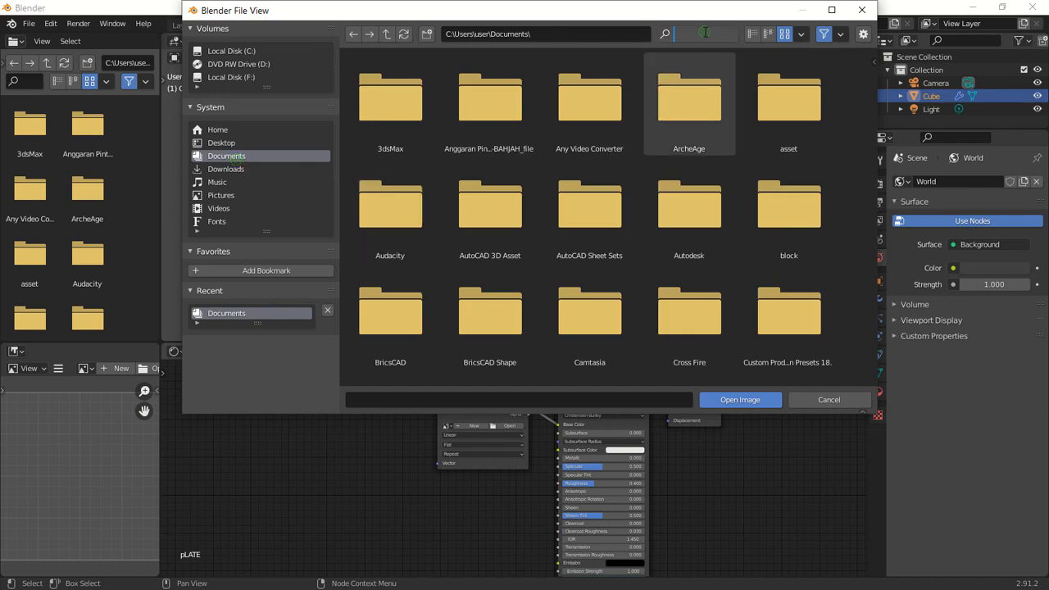
{"action": "type", "text": "woo"}
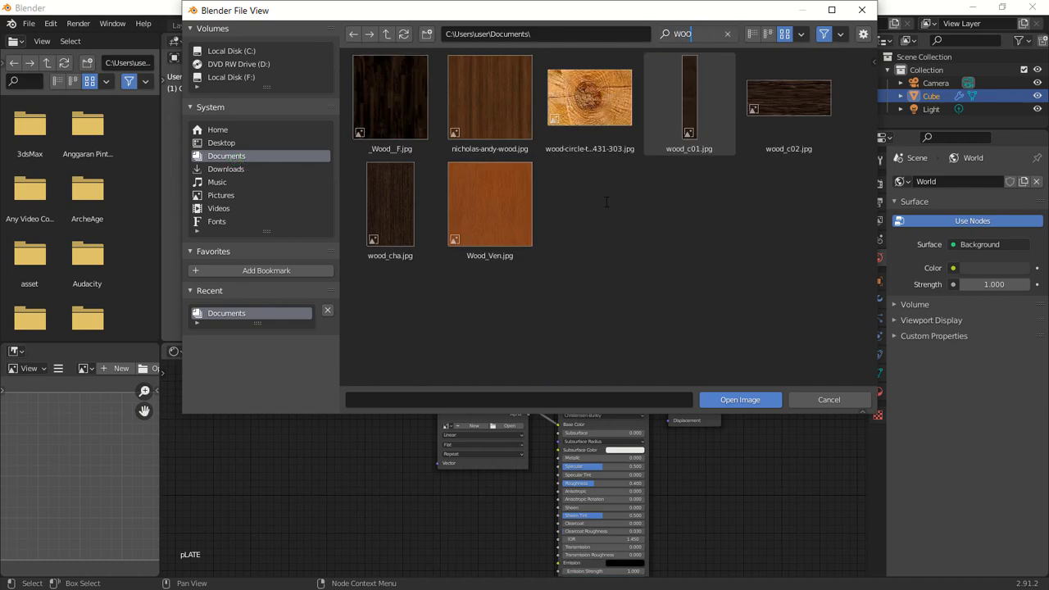
{"action": "left_click", "coordinate": [599, 103]}
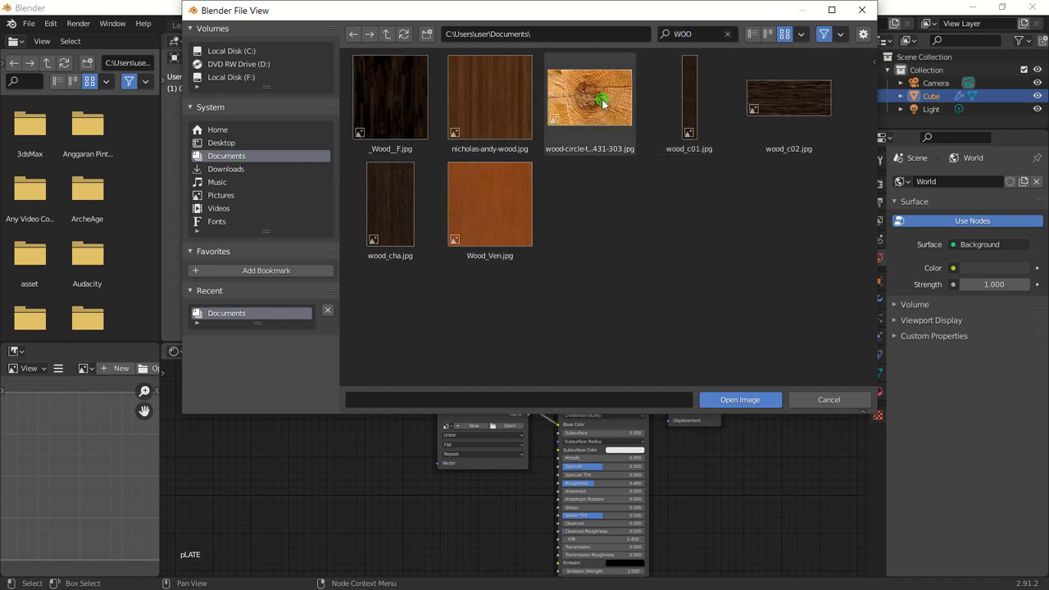
{"action": "left_click", "coordinate": [739, 399]}
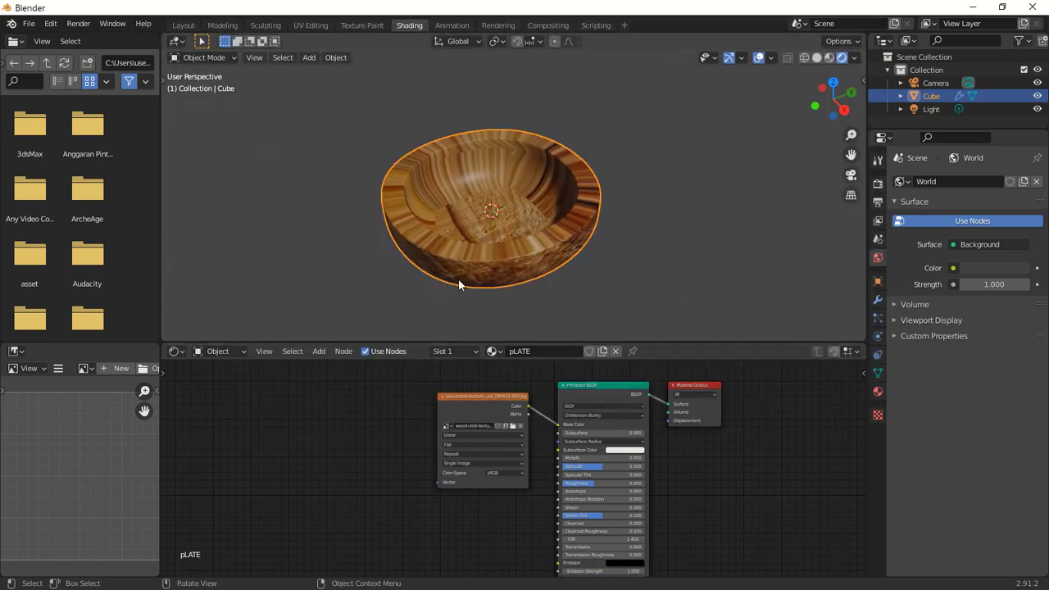
{"action": "left_click", "coordinate": [451, 446]}
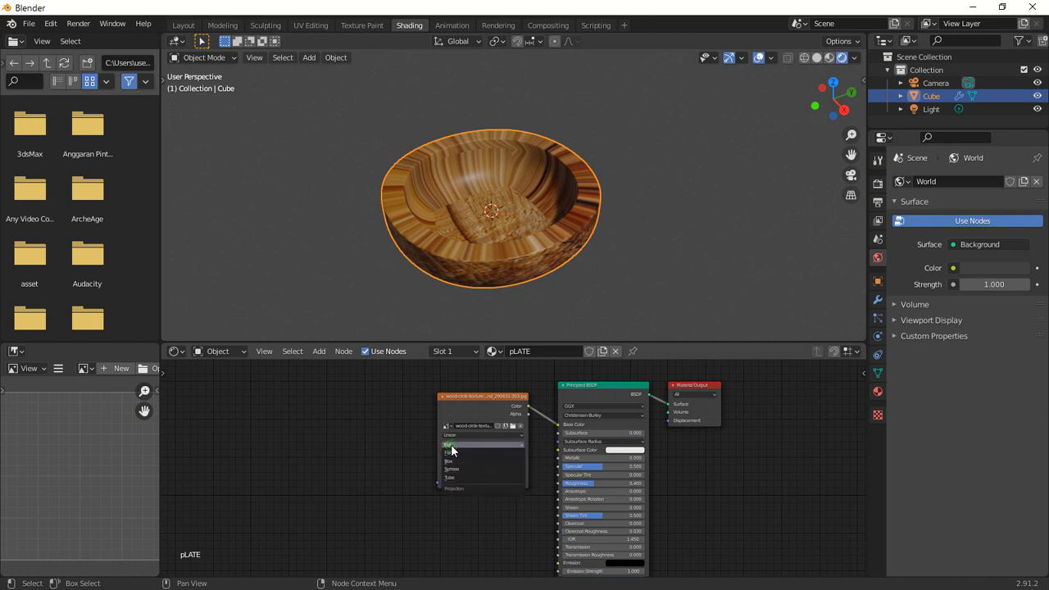
{"action": "left_click", "coordinate": [451, 461]}
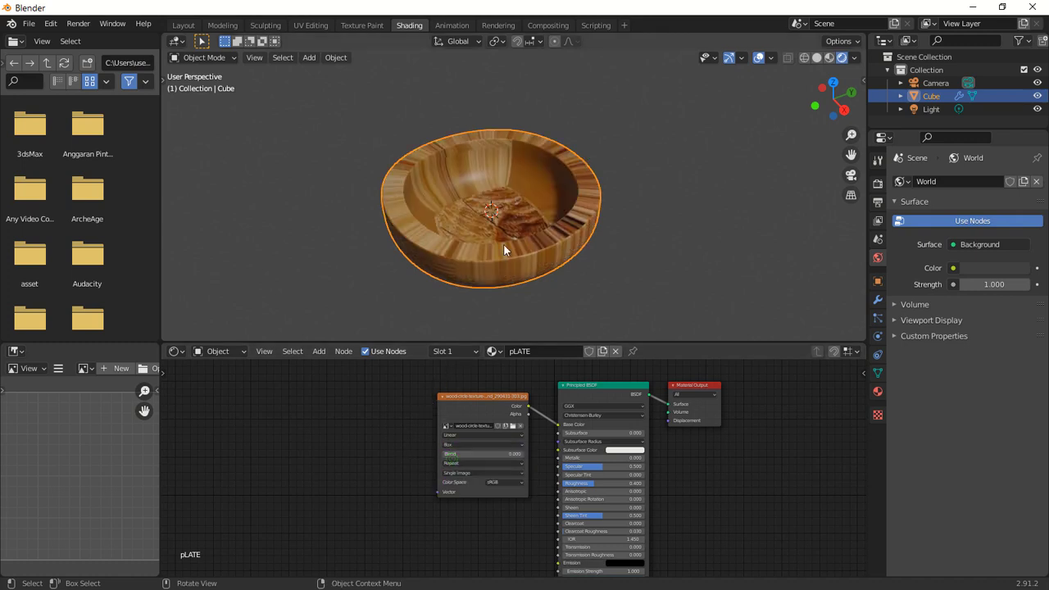
Add a Texture Coordinate node and a Mapping node to the node editor.
{"action": "left_click", "coordinate": [320, 351]}
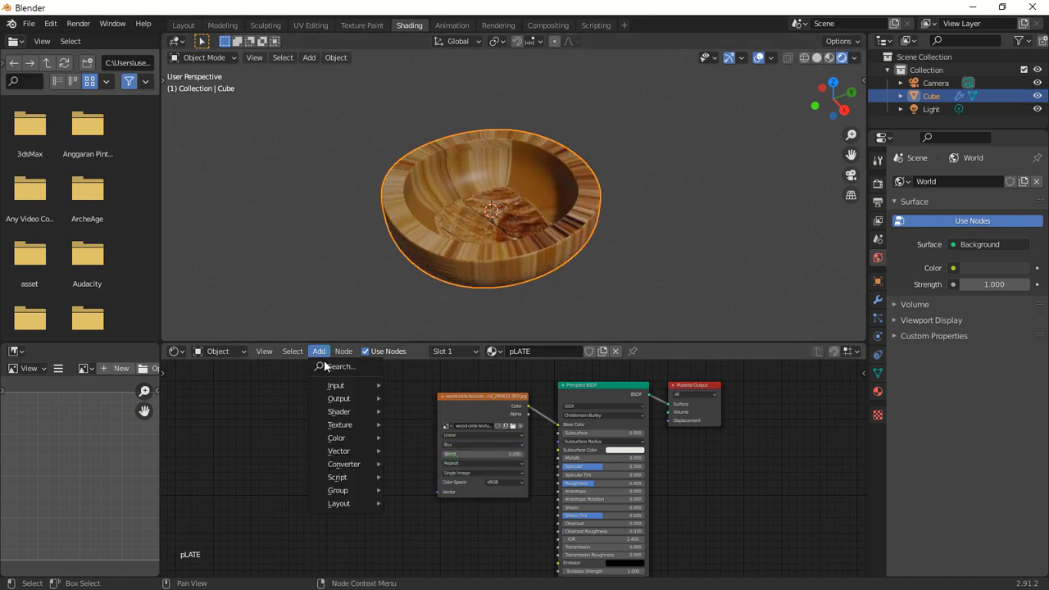
{"action": "mouse_move", "coordinate": [339, 394]}
{"action": "left_click", "coordinate": [436, 314]}
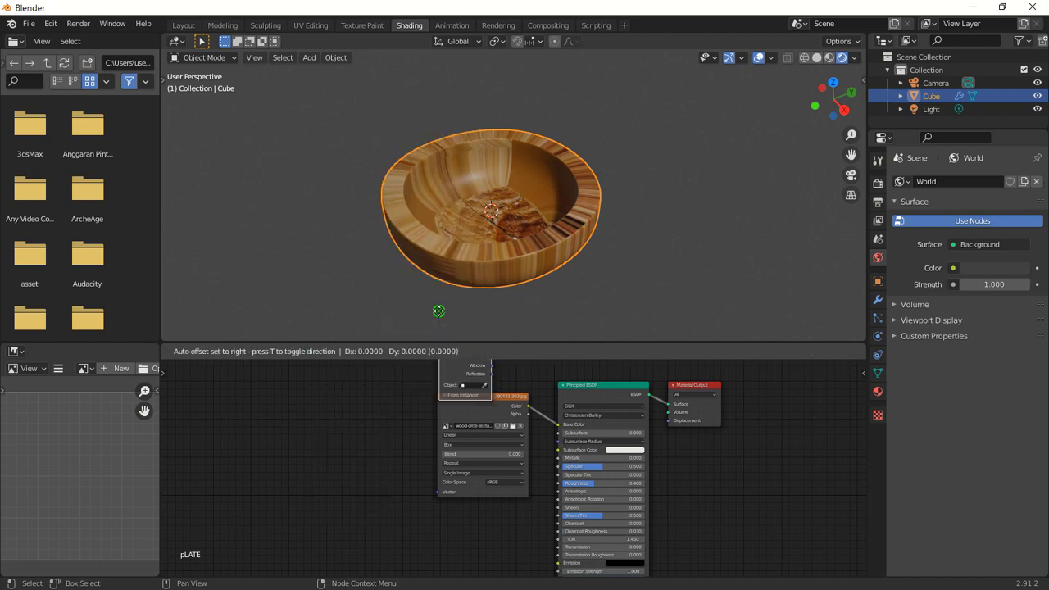
{"action": "left_click", "coordinate": [242, 405]}
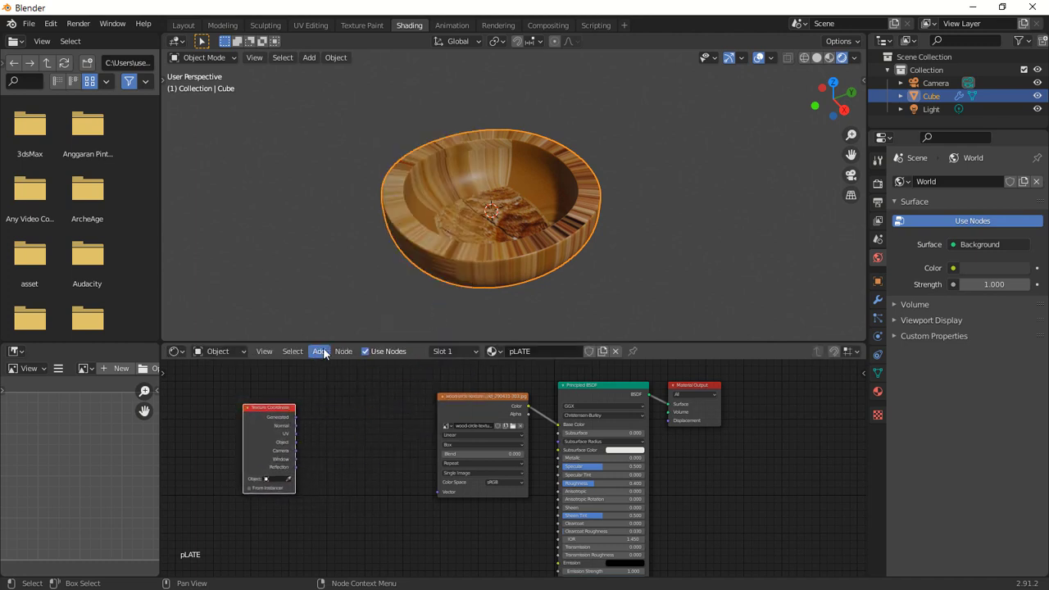
{"action": "left_click", "coordinate": [322, 352]}
{"action": "mouse_move", "coordinate": [348, 451]}
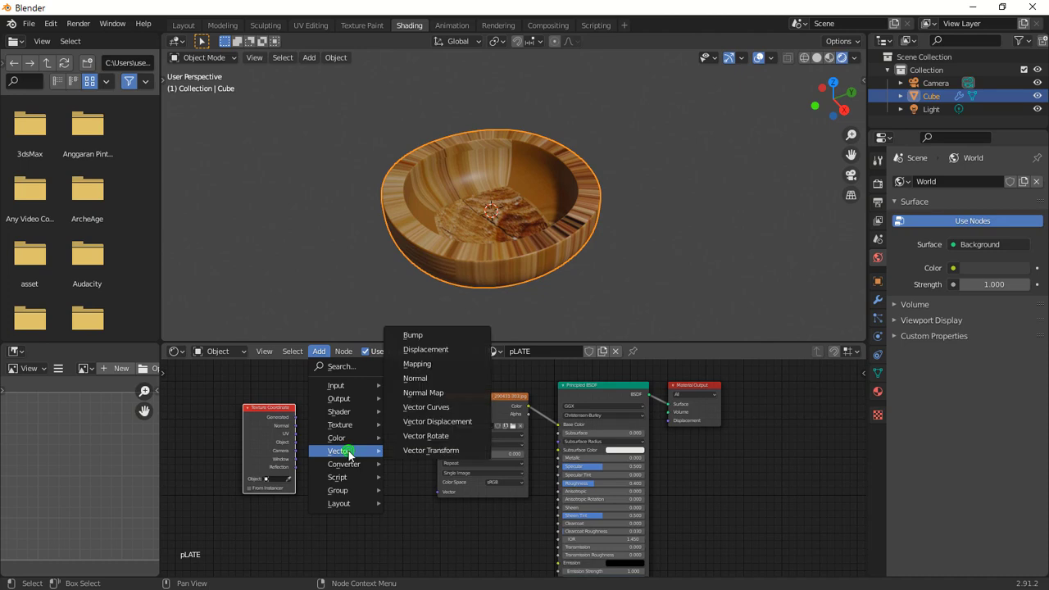
{"action": "left_click", "coordinate": [421, 364]}
{"action": "left_click", "coordinate": [347, 380]}
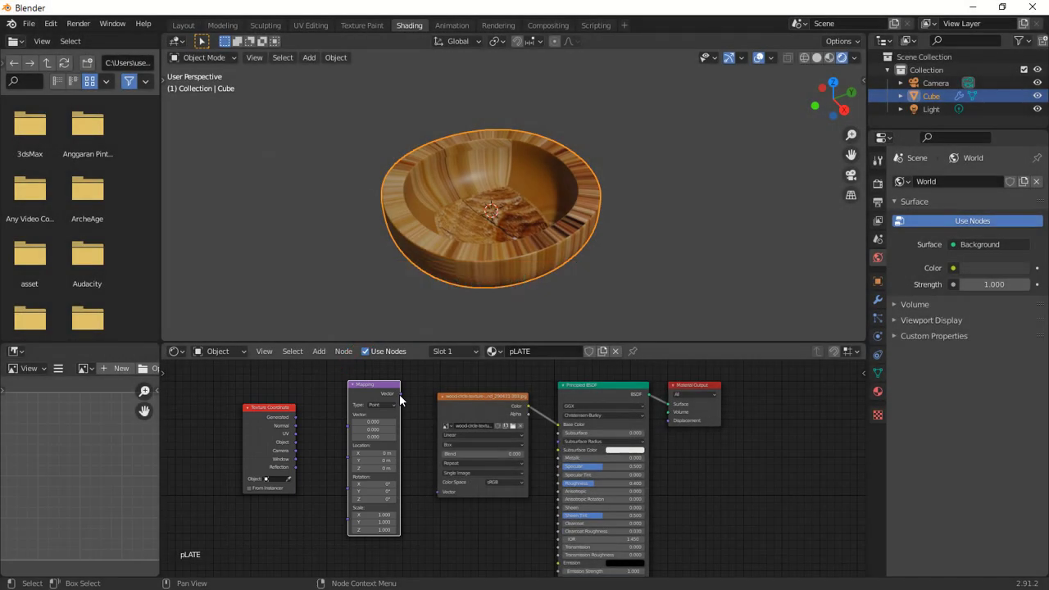
Connect Texture Coordinate Object to the Mapping Vector, and the Mapping output to the image texture's Vector.
{"action": "left_click", "coordinate": [399, 393]}
{"action": "left_click_drag", "start_coordinate": [400, 393], "coordinate": [437, 491]}
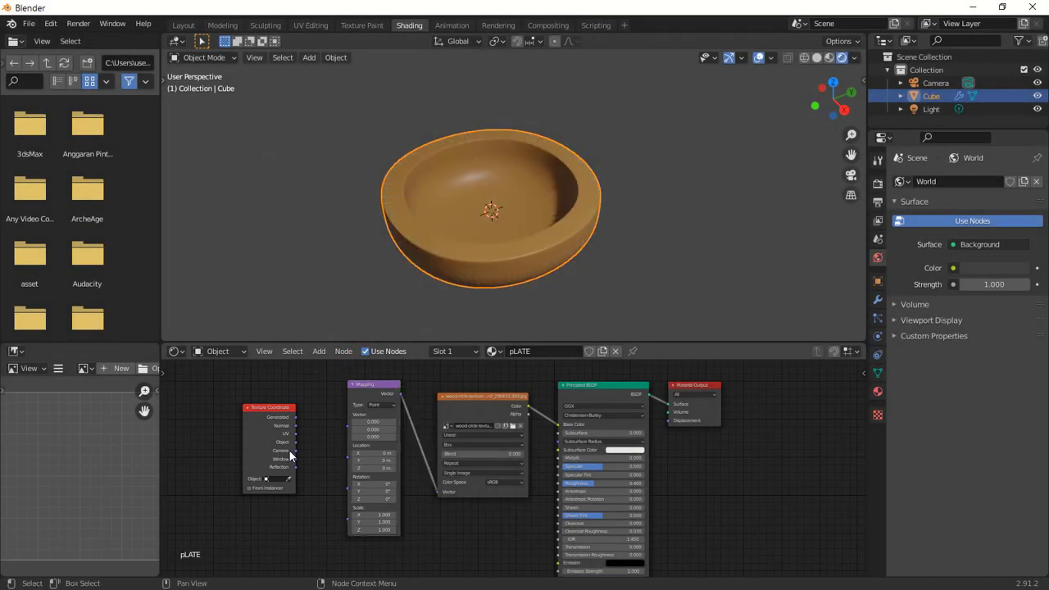
{"action": "left_click_drag", "start_coordinate": [296, 441], "coordinate": [439, 430]}
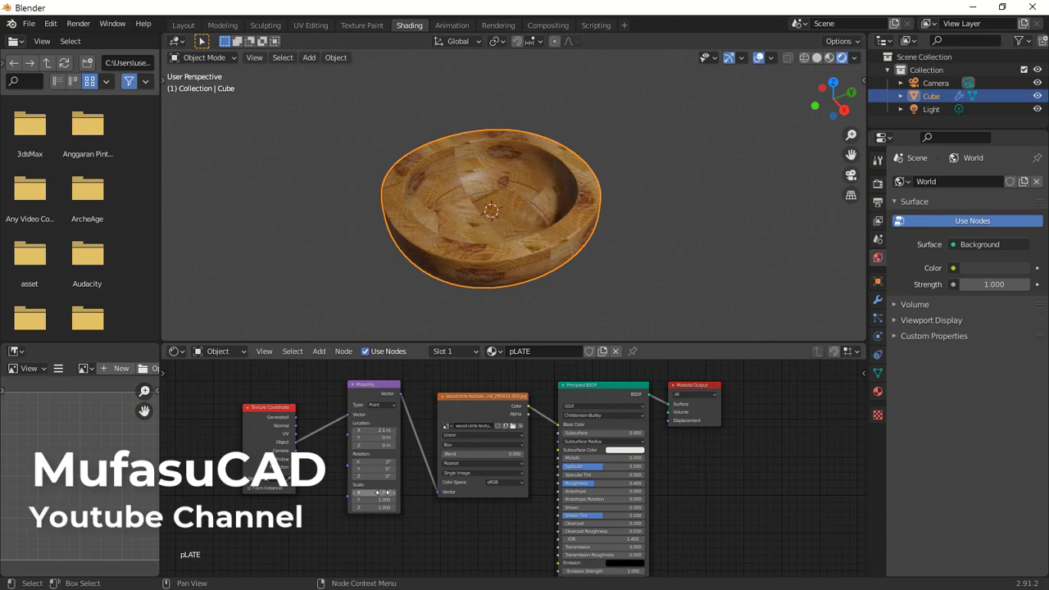
Set the Mapping location to 2.1, 0.6, 0.6 m, X rotation to 1° and X scale to 1.1.
{"action": "left_click_drag", "start_coordinate": [383, 492], "coordinate": [389, 438]}
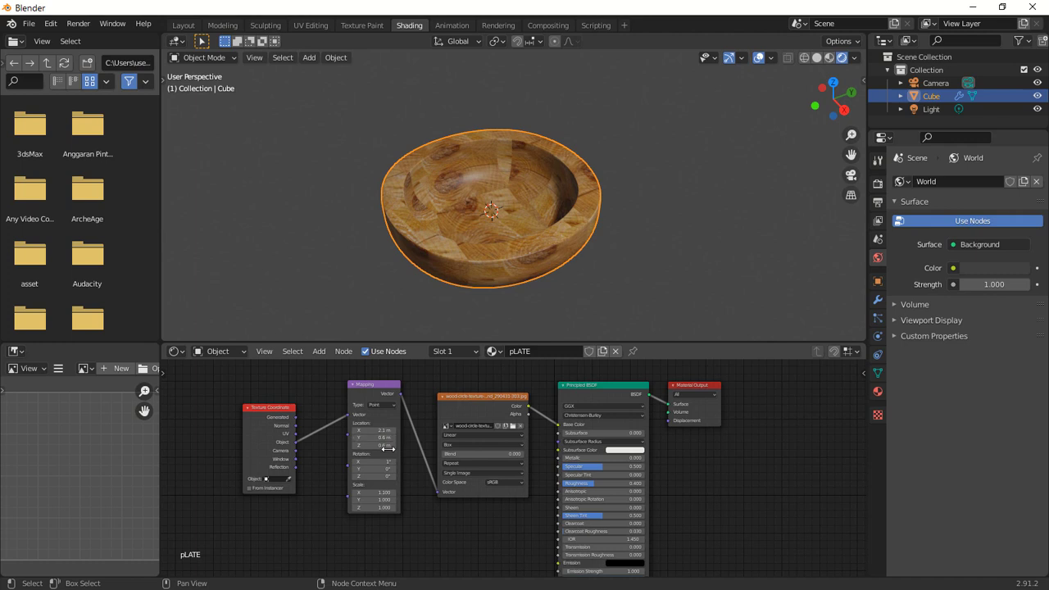
{"action": "middle_click_drag", "start_coordinate": [635, 207], "coordinate": [631, 236]}
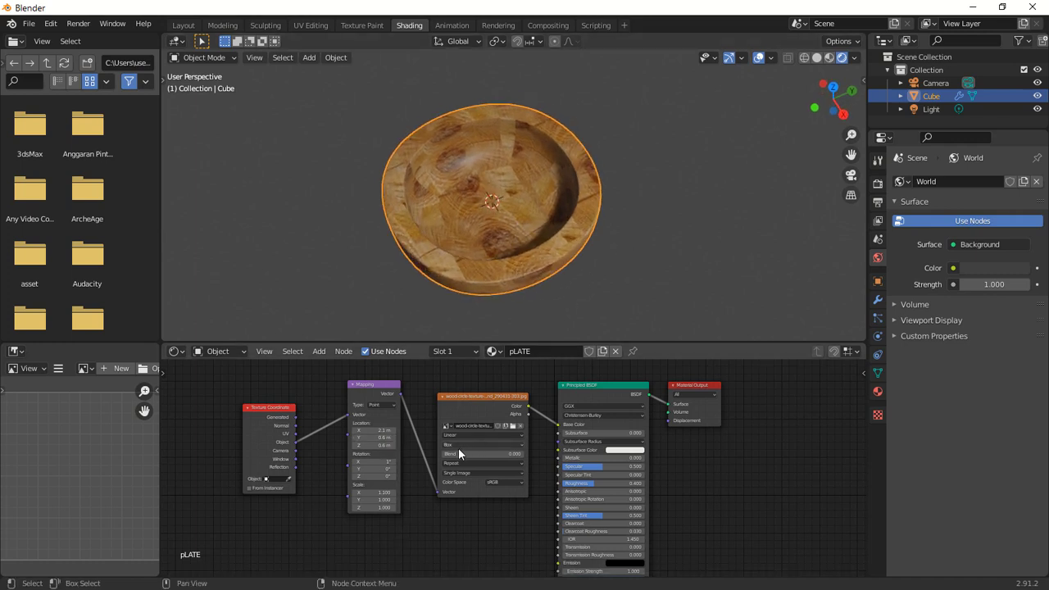
Set the image texture's Box blend to 1.000.
{"action": "left_click_drag", "start_coordinate": [452, 453], "coordinate": [483, 453]}
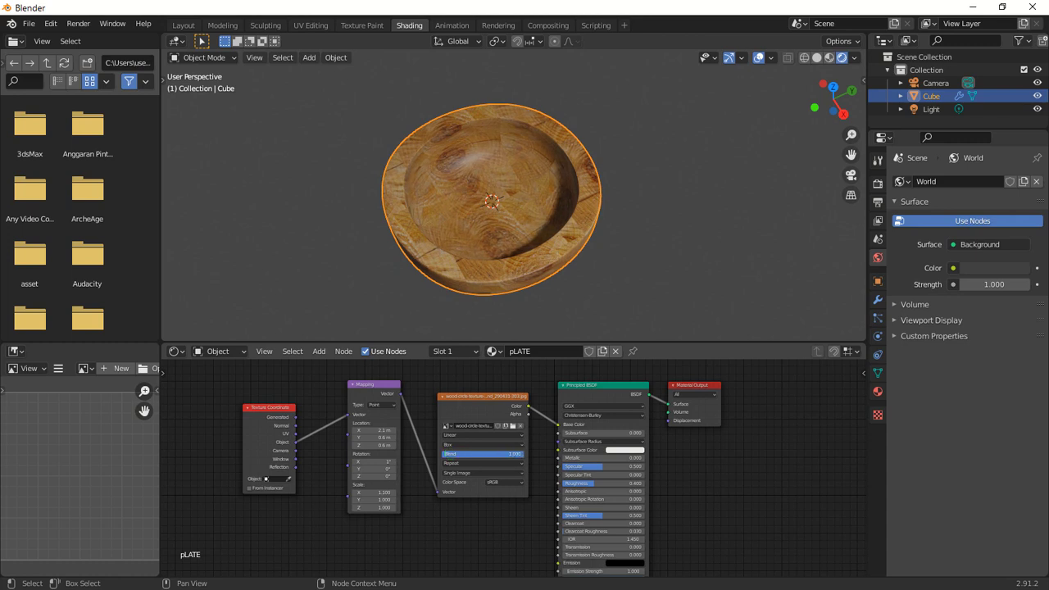
{"action": "mouse_move", "coordinate": [631, 205]}
{"action": "middle_mouse_down"}
{"action": "mouse_move", "coordinate": [574, 172]}
{"action": "mouse_move", "coordinate": [500, 174]}
{"action": "mouse_move", "coordinate": [599, 185]}
{"action": "mouse_move", "coordinate": [636, 199]}
{"action": "middle_mouse_up"}
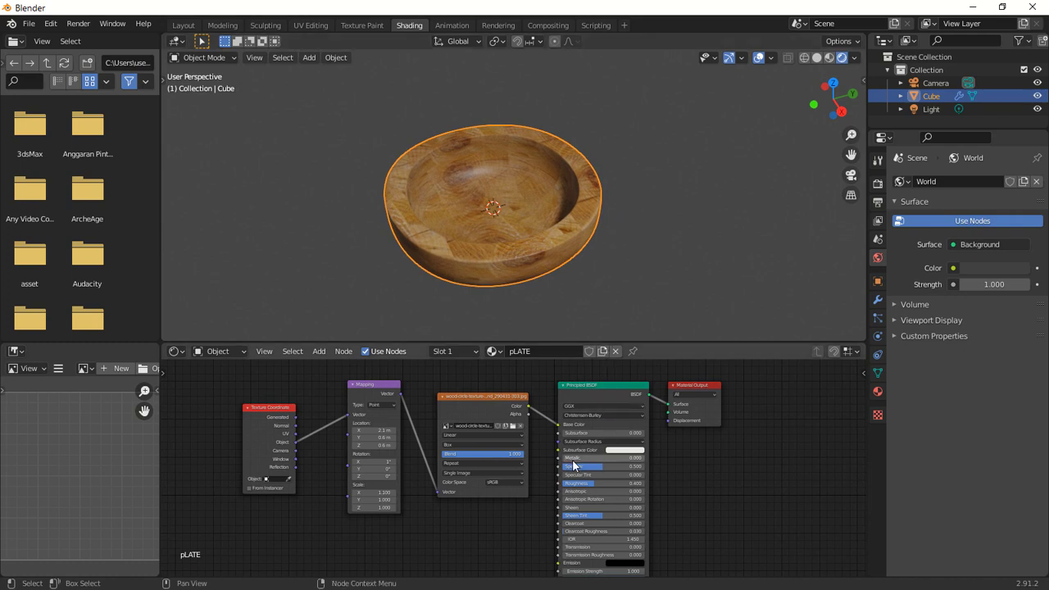
Set the Principled BSDF Metallic to 0.605 and Roughness to 0.418.
{"action": "left_click_drag", "start_coordinate": [571, 458], "coordinate": [617, 458]}
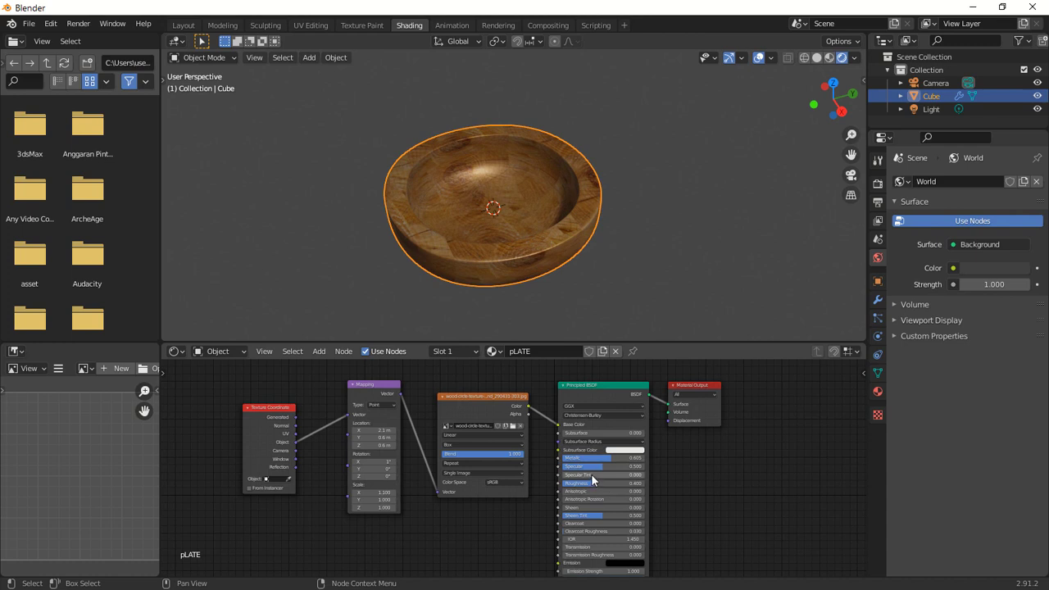
{"action": "left_click_drag", "start_coordinate": [567, 483], "coordinate": [595, 483]}
{"action": "mouse_move", "coordinate": [608, 216]}
{"action": "middle_mouse_down"}
{"action": "mouse_move", "coordinate": [614, 203]}
{"action": "mouse_move", "coordinate": [598, 225]}
{"action": "middle_mouse_up"}
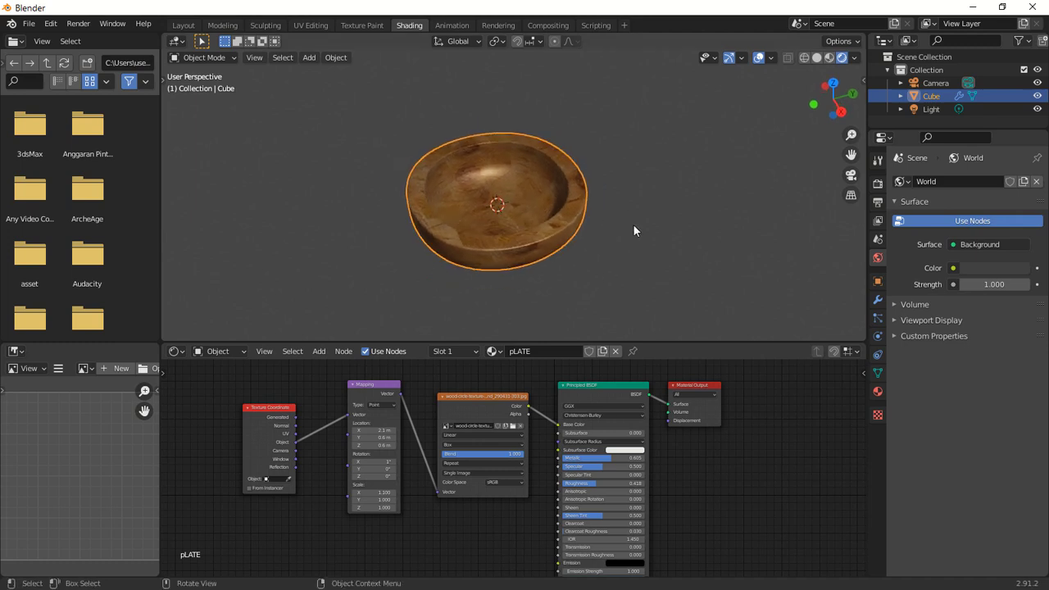
Switch the render engine to Cycles on GPU Compute and enable render denoising.
{"action": "left_click", "coordinate": [878, 184]}
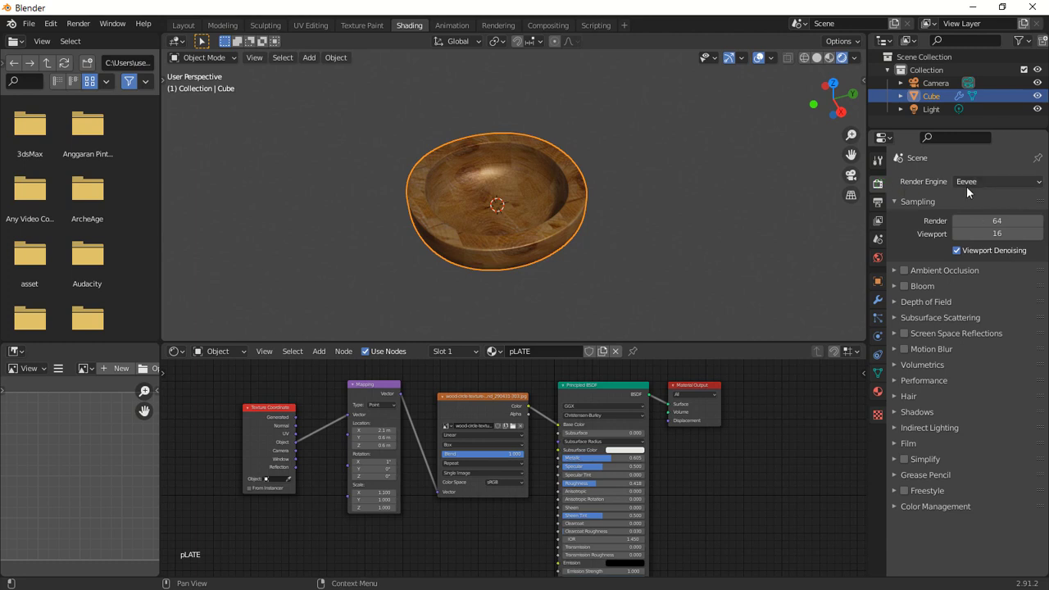
{"action": "left_click", "coordinate": [987, 182]}
{"action": "left_click", "coordinate": [981, 227]}
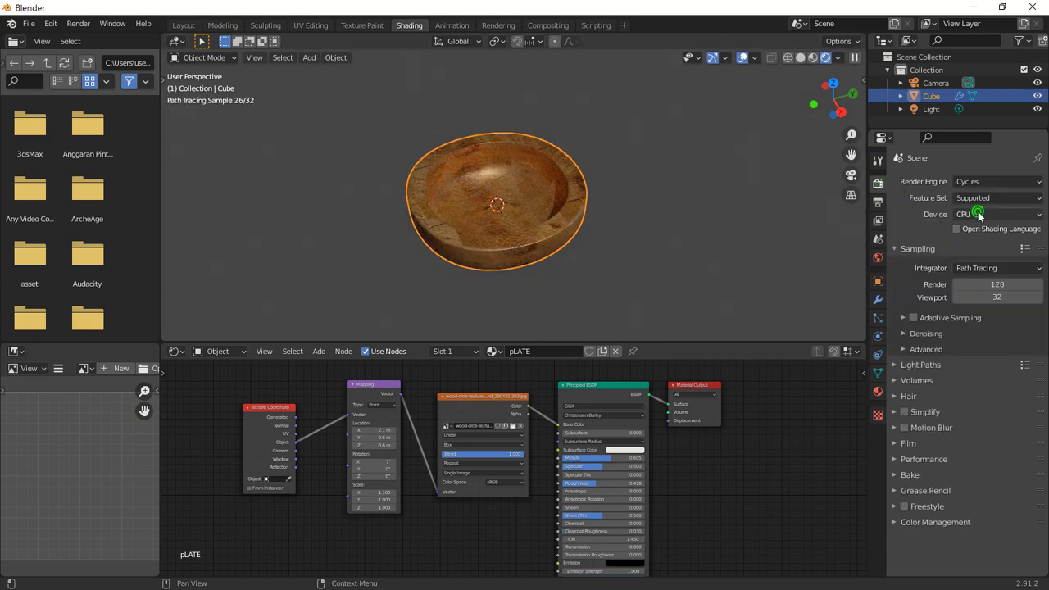
{"action": "left_click", "coordinate": [977, 214]}
{"action": "left_click", "coordinate": [960, 240]}
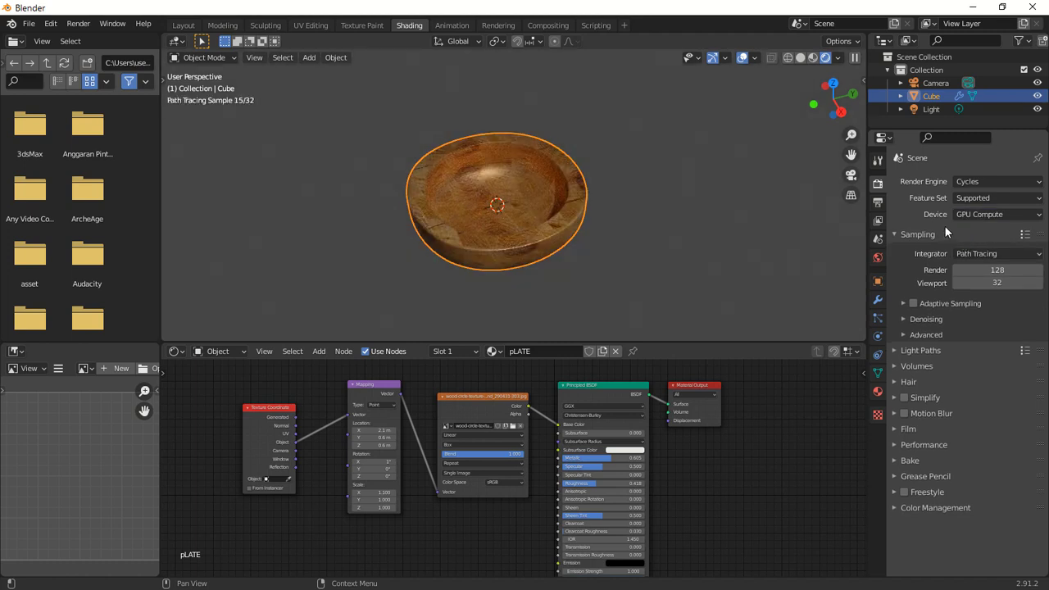
{"action": "left_click", "coordinate": [902, 319]}
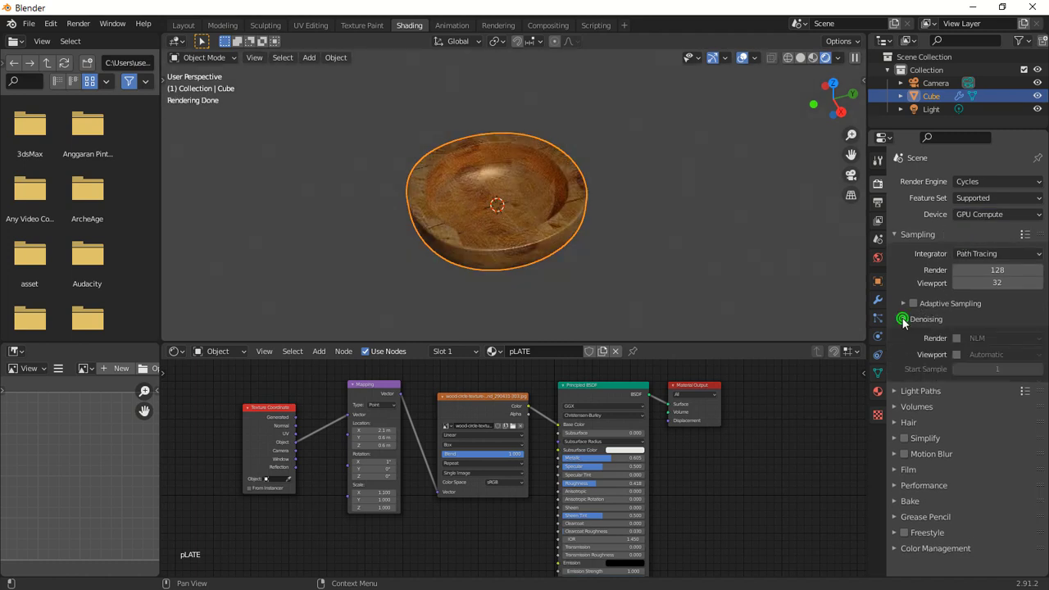
{"action": "left_click", "coordinate": [957, 337]}
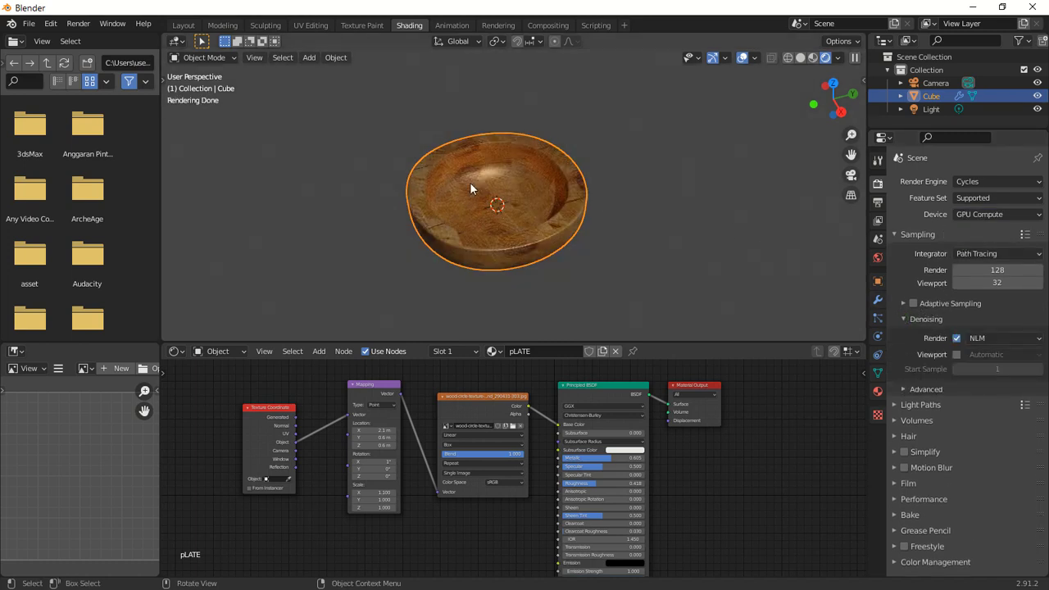
Render an image of the bowl and close the render window.
{"action": "left_click", "coordinate": [78, 23]}
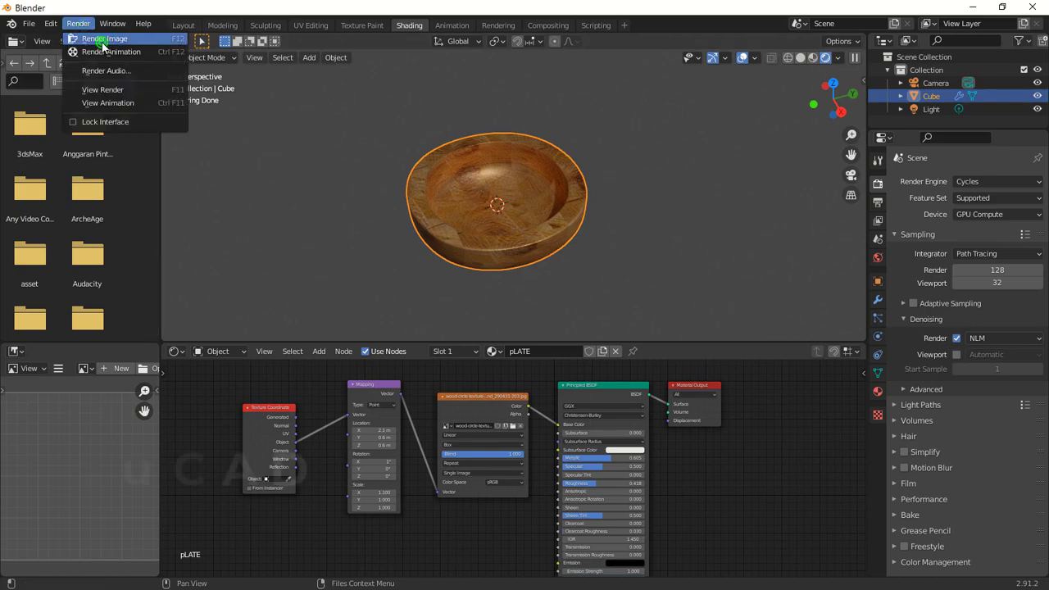
{"action": "left_click", "coordinate": [104, 40]}
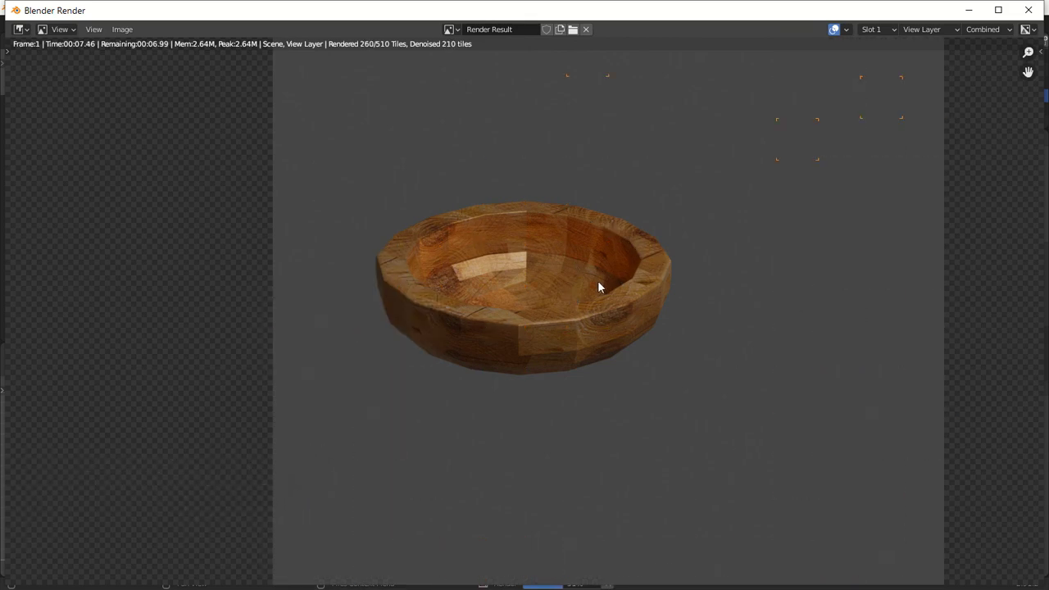
{"action": "left_click", "coordinate": [1031, 12]}
Apply Shade Smooth to the bowl object.
{"action": "left_click", "coordinate": [532, 189]}
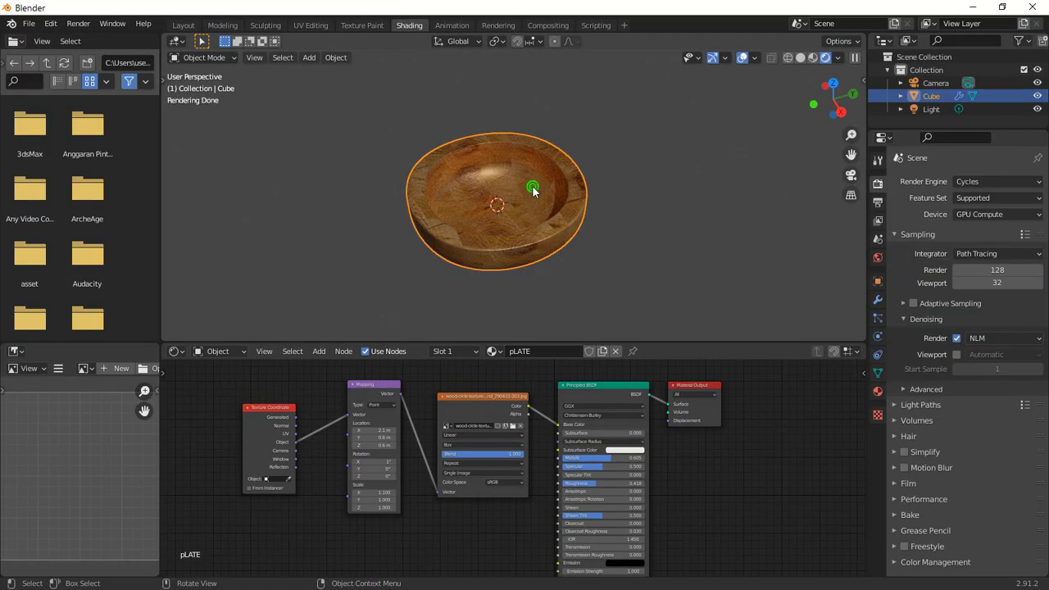
{"action": "right_click", "coordinate": [526, 185]}
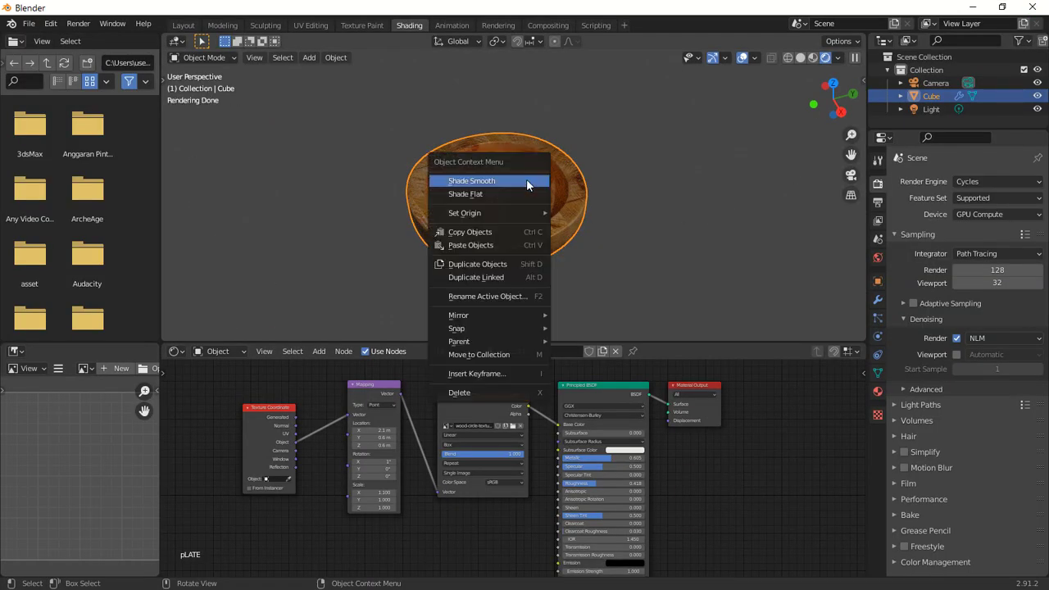
{"action": "left_click", "coordinate": [497, 182]}
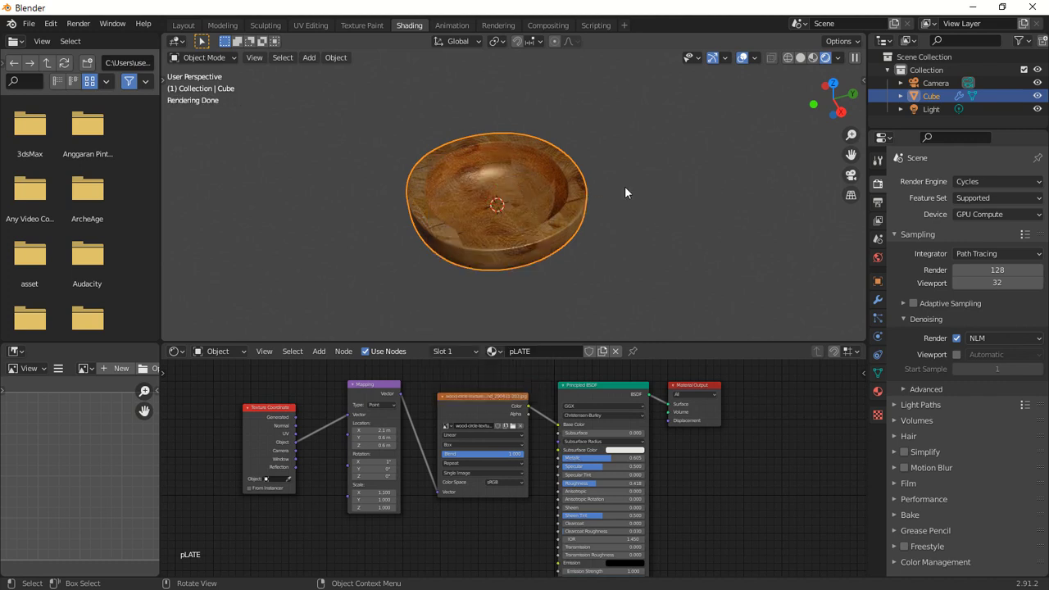
Set the render samples to 150 and the viewport samples to 155.
{"action": "left_click", "coordinate": [1017, 270]}
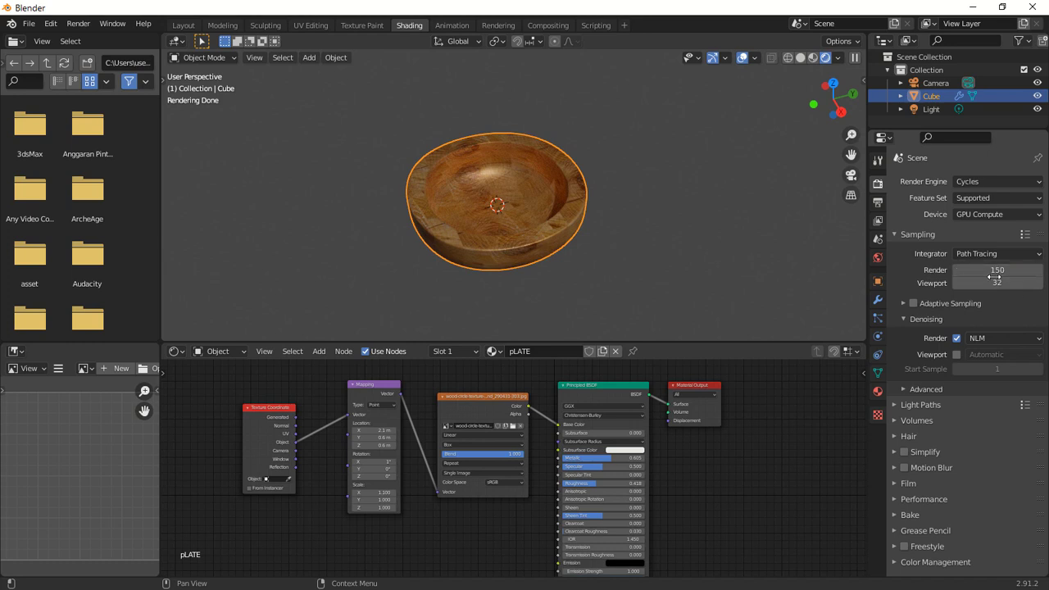
{"action": "left_click_drag", "start_coordinate": [983, 284], "coordinate": [1029, 284]}
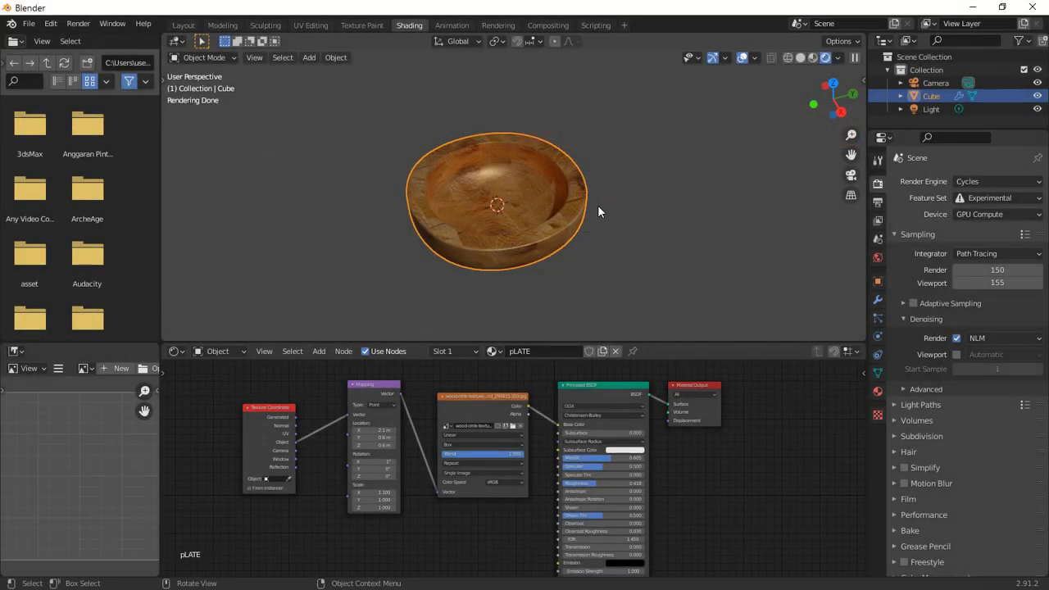
Look through the scene camera and lock the camera to the view.
{"action": "key", "text": "KP_0"}
{"action": "scroll", "coordinate": [522, 178], "scroll_direction": "up", "scroll_amount": 2}
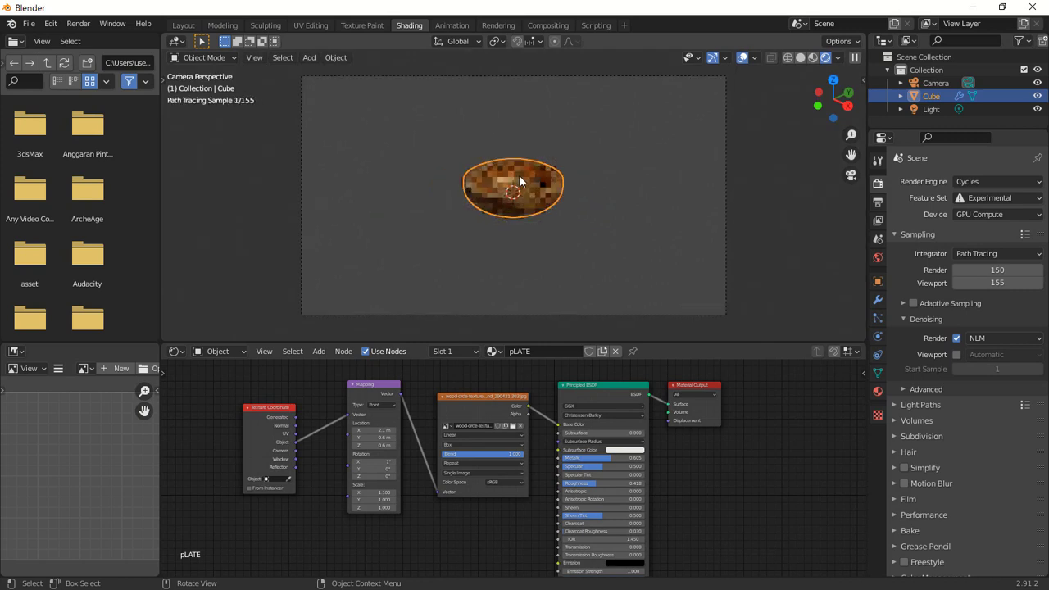
{"action": "scroll", "coordinate": [540, 177], "scroll_direction": "down", "scroll_amount": 2}
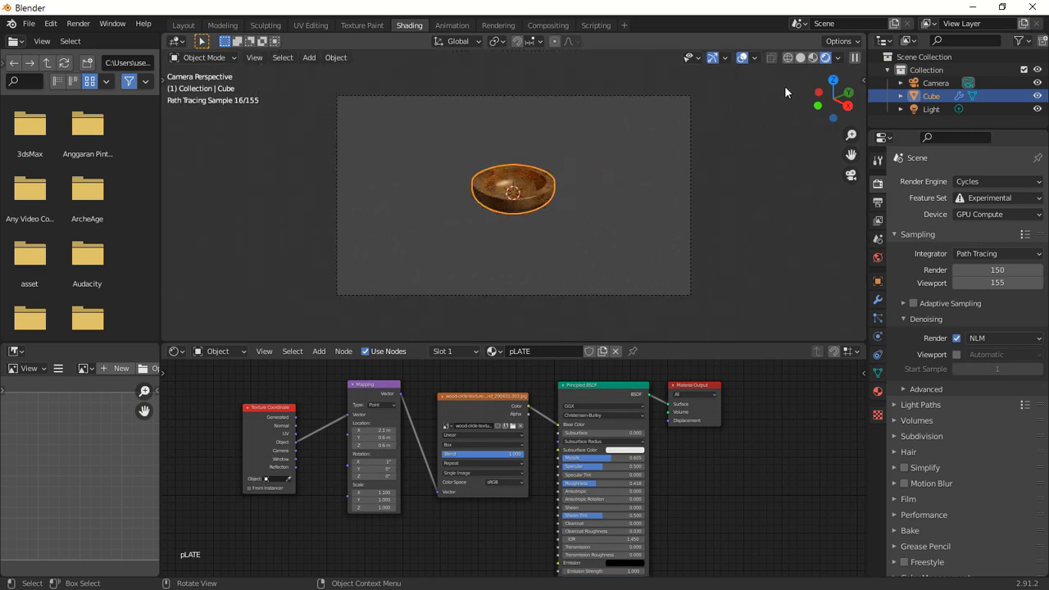
{"action": "left_click", "coordinate": [862, 78]}
{"action": "left_click", "coordinate": [857, 137]}
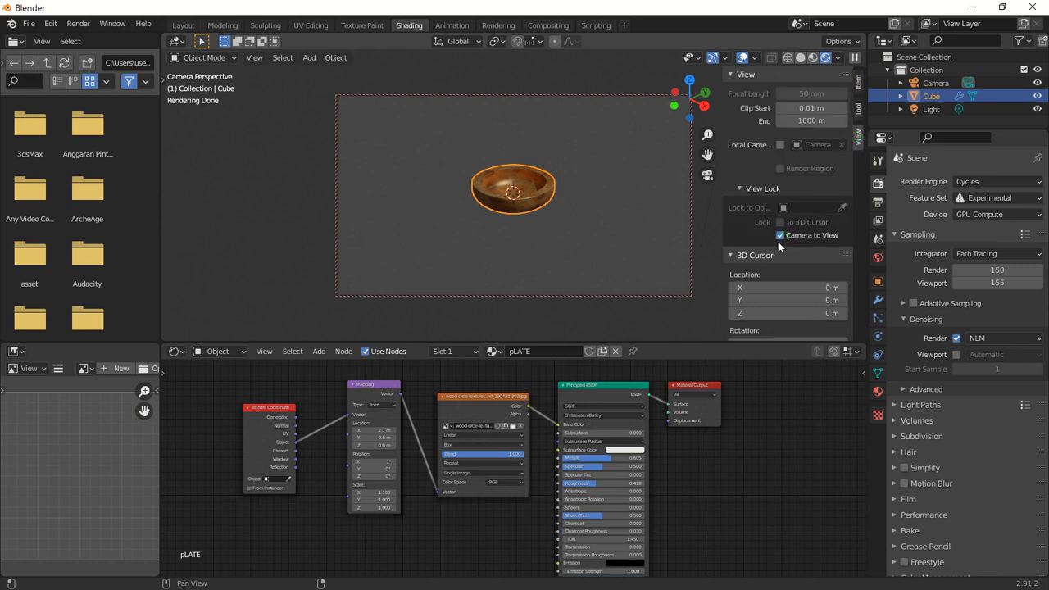
Reposition the camera so the bowl is framed larger in the camera view.
{"action": "left_click", "coordinate": [604, 210]}
{"action": "scroll", "coordinate": [518, 190], "scroll_direction": "up", "scroll_amount": 5}
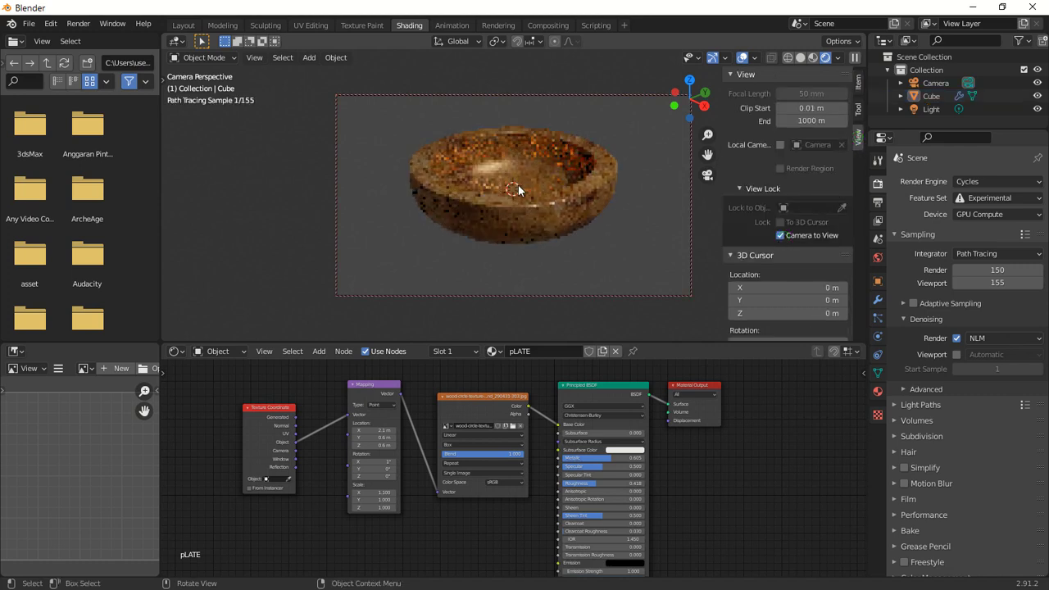
{"action": "scroll", "coordinate": [556, 177], "scroll_direction": "down", "scroll_amount": 3}
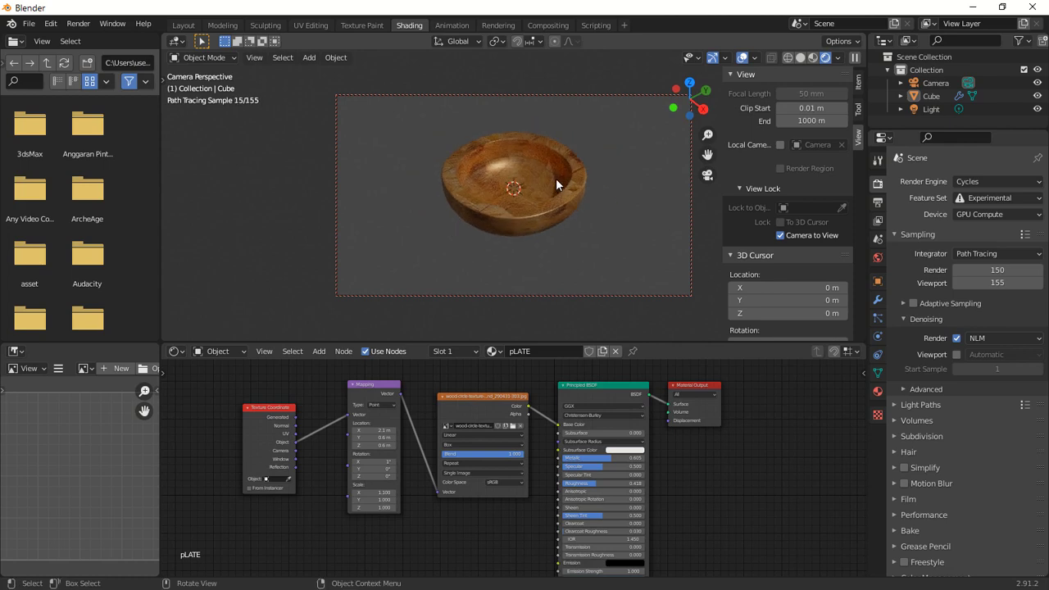
{"action": "left_click", "coordinate": [556, 178]}
{"action": "middle_click_drag", "start_coordinate": [555, 175], "coordinate": [547, 177], "text": "shift"}
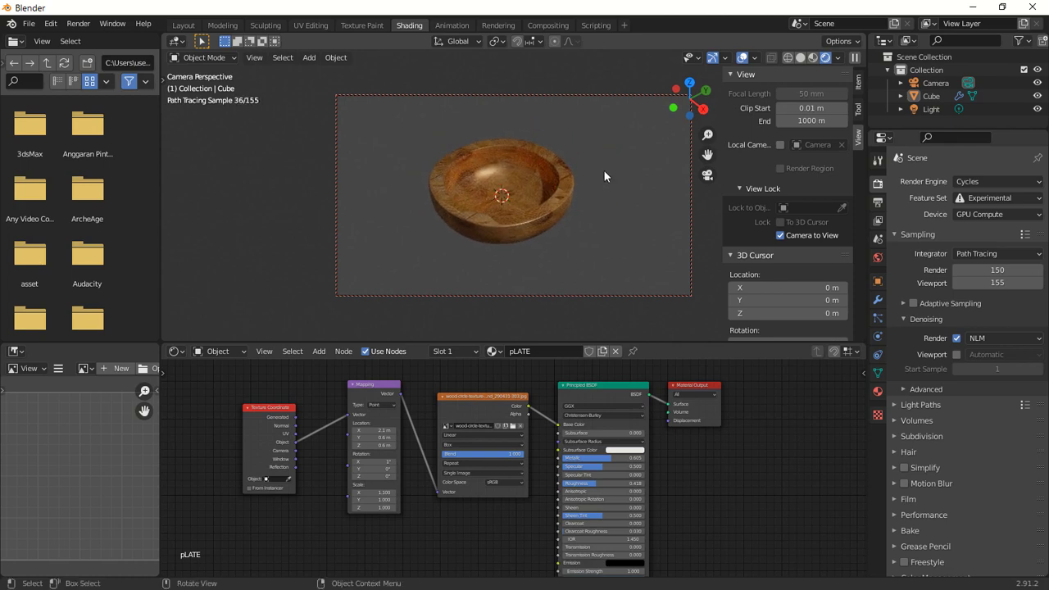
Set the Subdivision modifier's render levels to 6.
{"action": "left_click", "coordinate": [183, 25]}
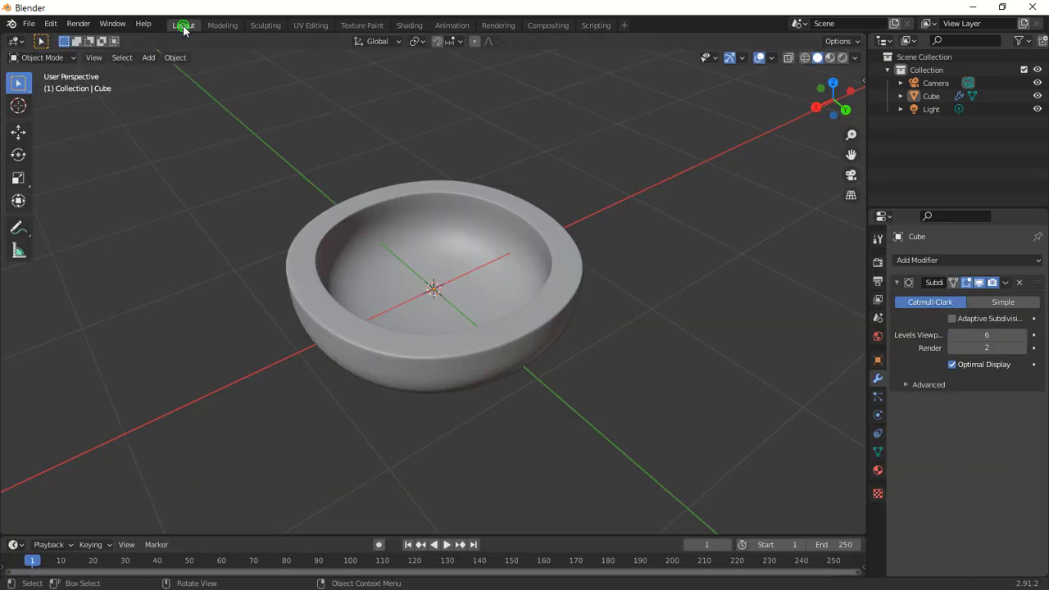
{"action": "left_click", "coordinate": [878, 472]}
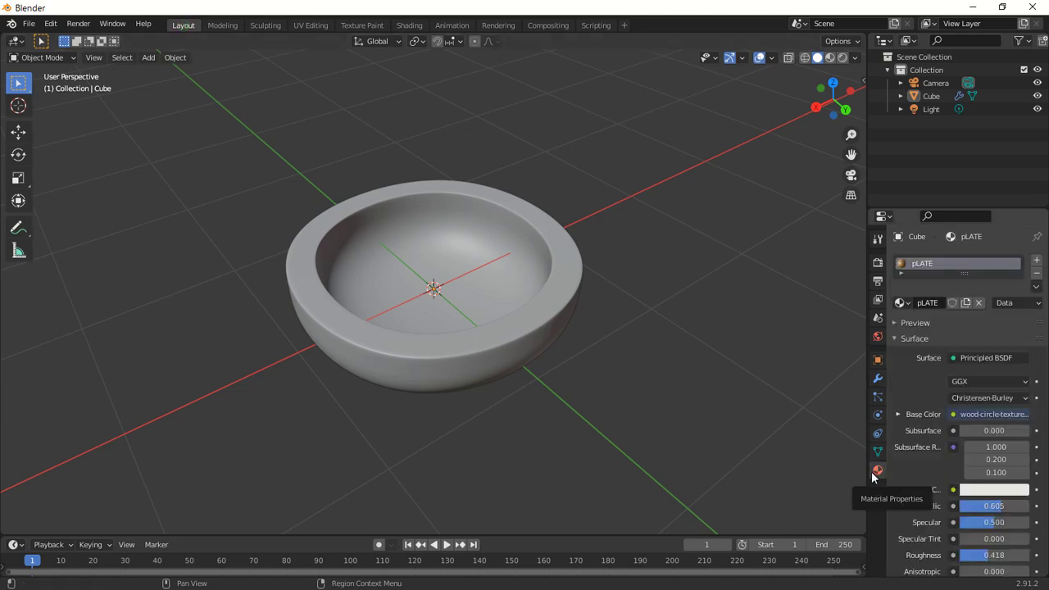
{"action": "left_click", "coordinate": [876, 378]}
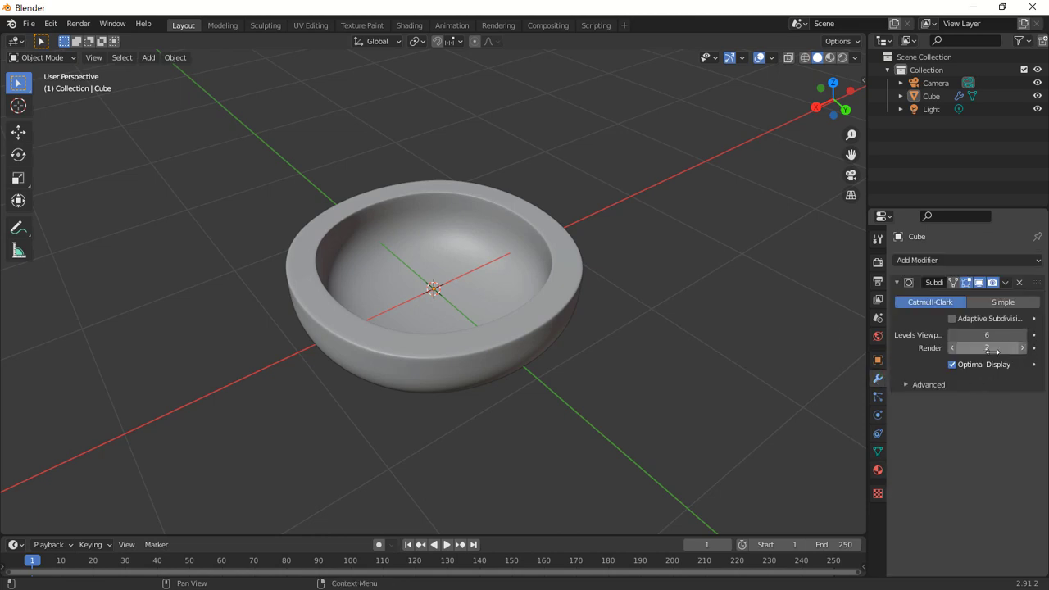
{"action": "left_click_drag", "start_coordinate": [992, 352], "coordinate": [982, 349]}
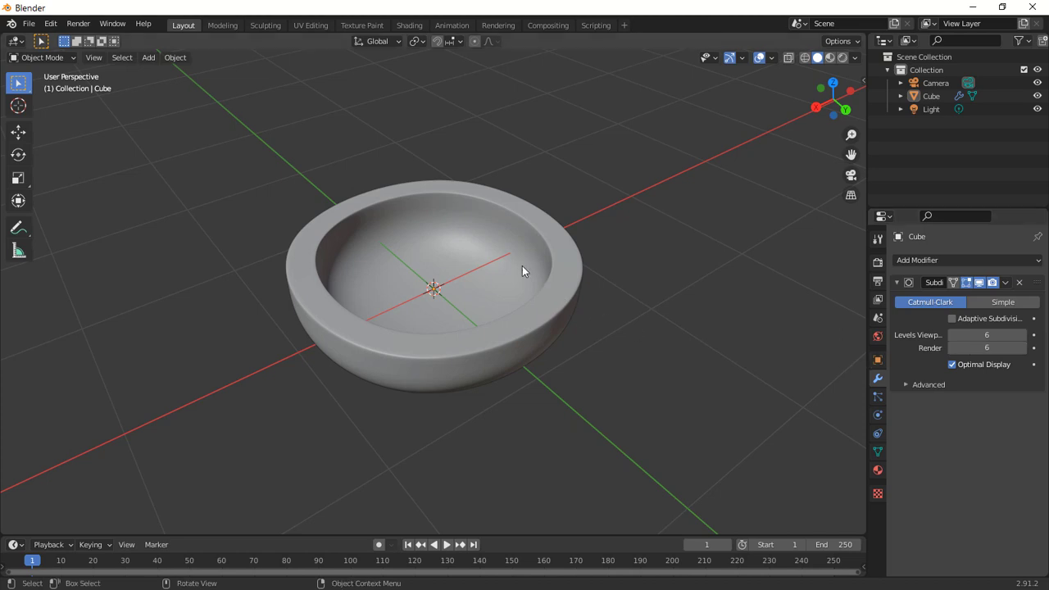
Render the final image of the bowl and zoom into the render result.
{"action": "left_click", "coordinate": [78, 23]}
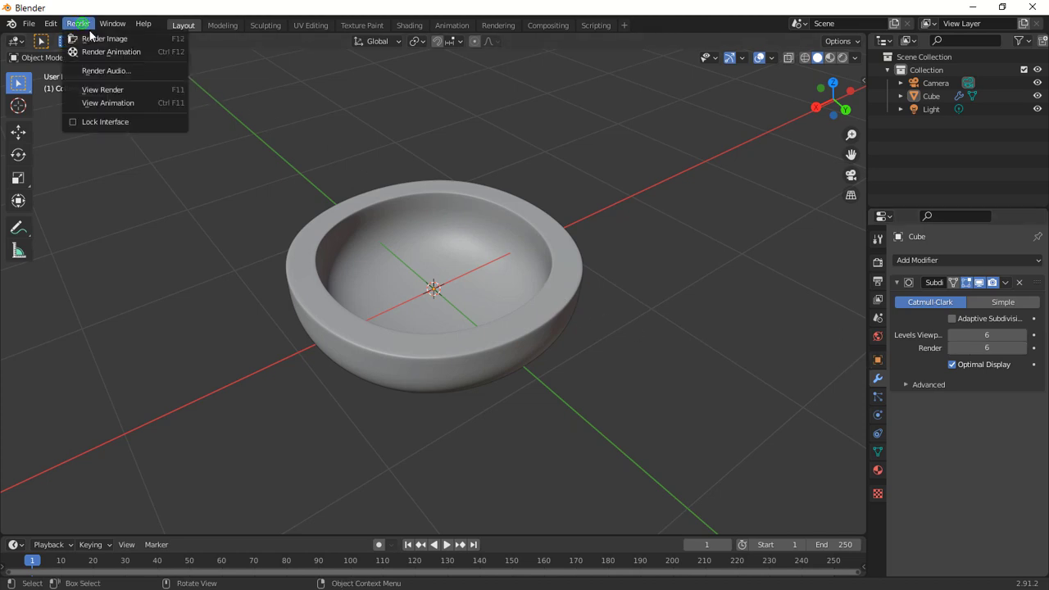
{"action": "left_click", "coordinate": [96, 38]}
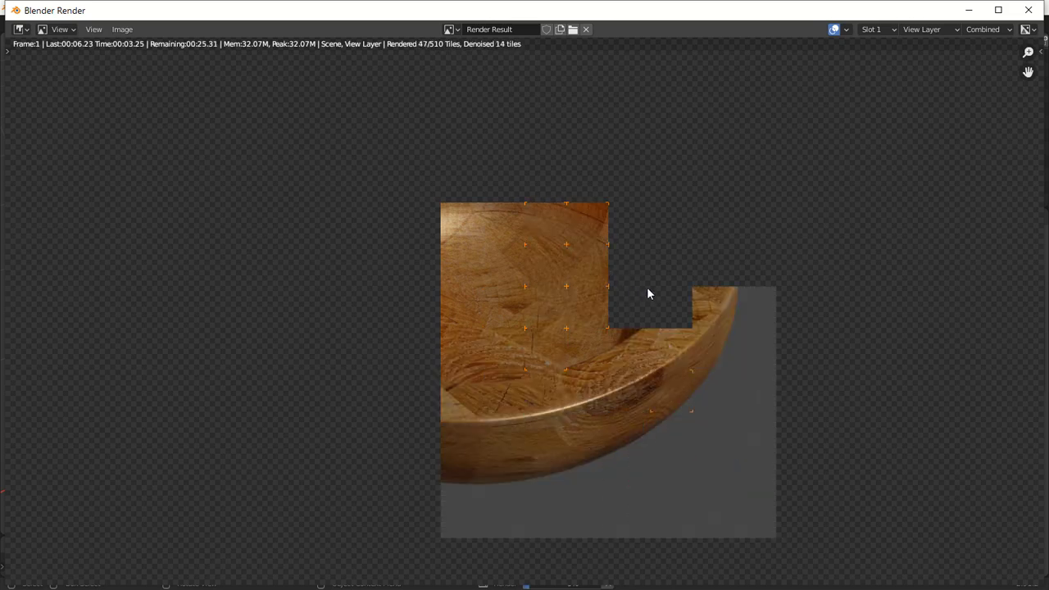
{"action": "scroll", "coordinate": [647, 286], "scroll_direction": "down", "scroll_amount": 1}
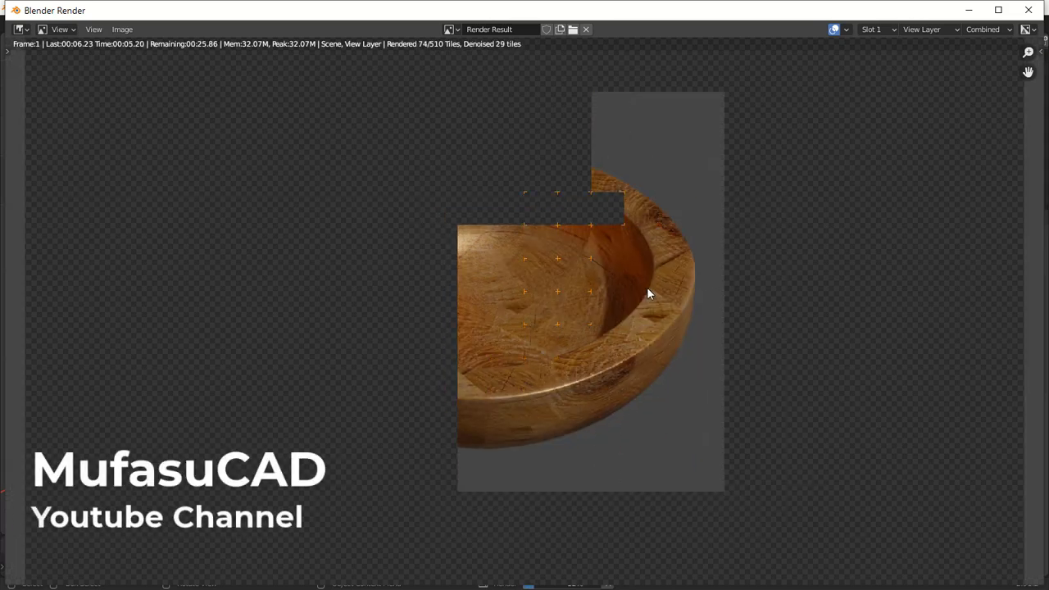
{"action": "scroll", "coordinate": [647, 287], "scroll_direction": "down", "scroll_amount": 1}
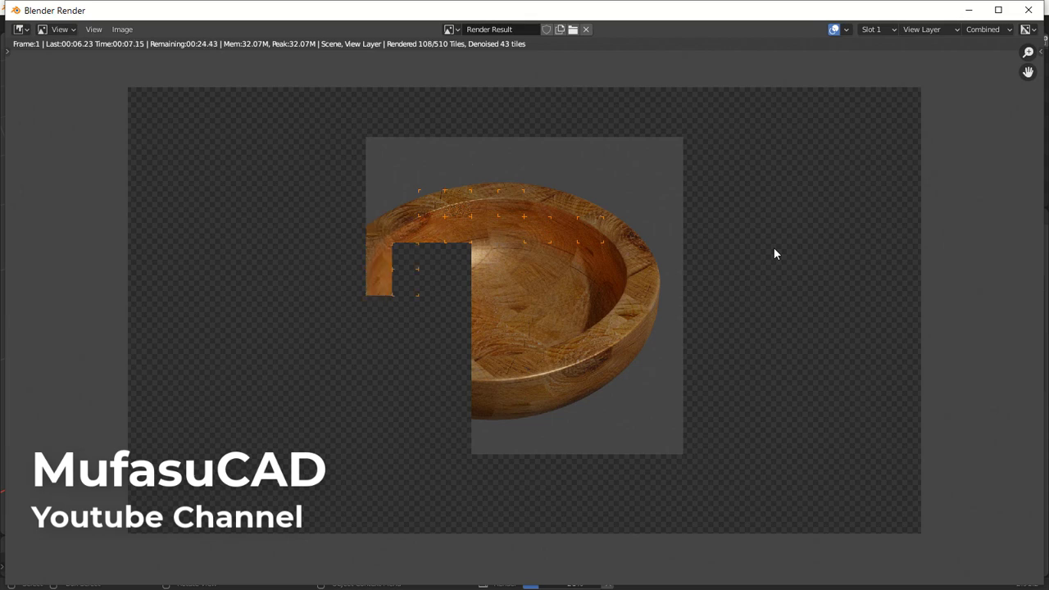